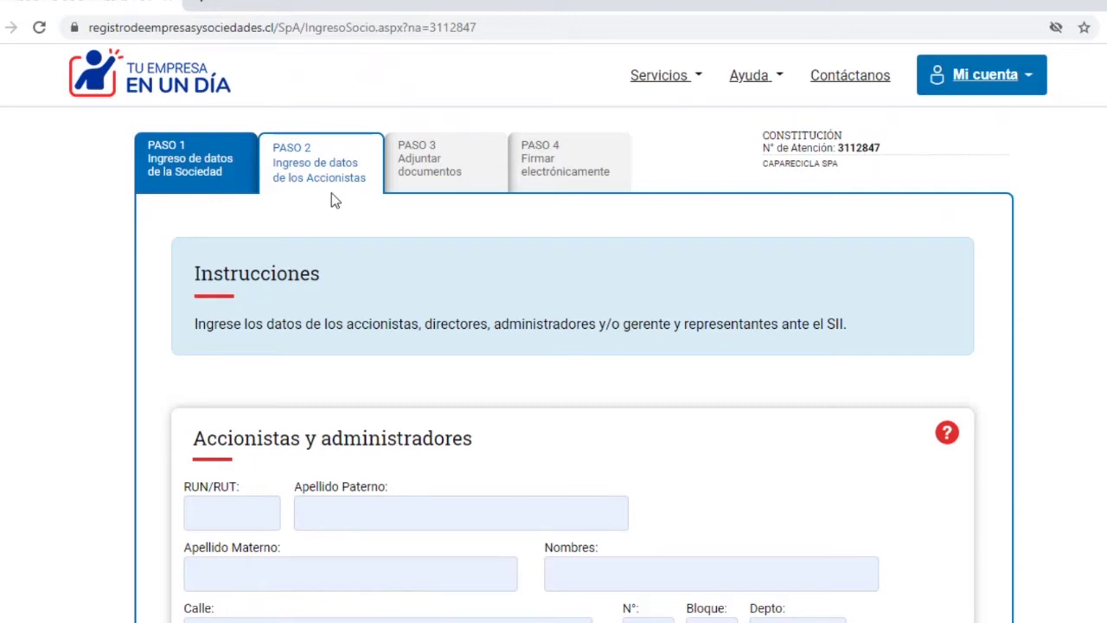
- Enter the shareholder's RUT, paternal and maternal surnames, and given names
scroll(538, 390, "down", 2)
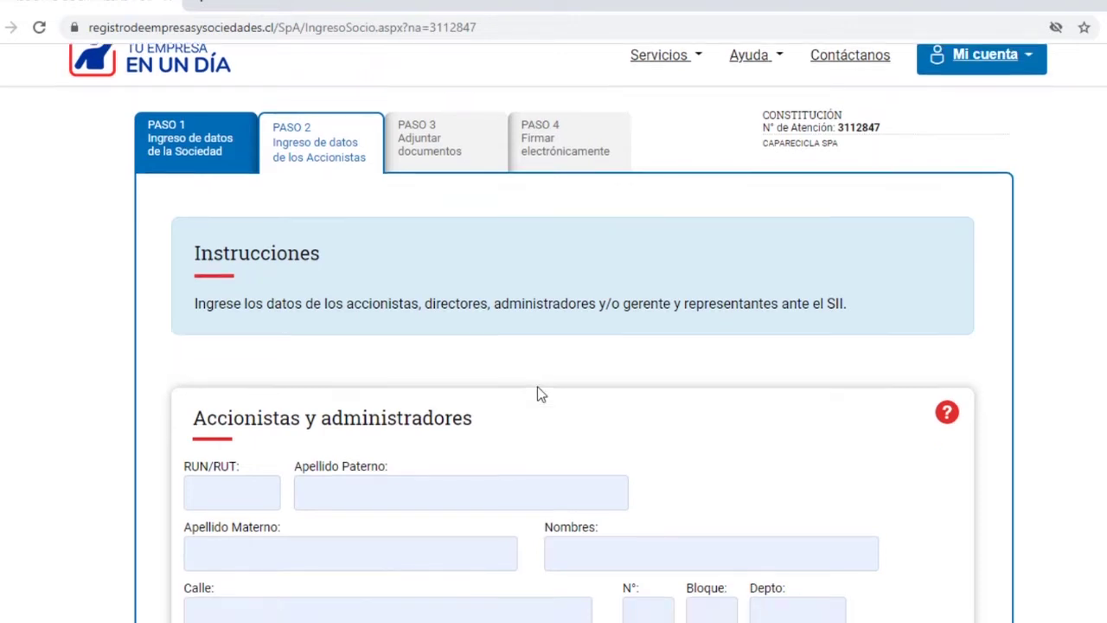
left_click(252, 343)
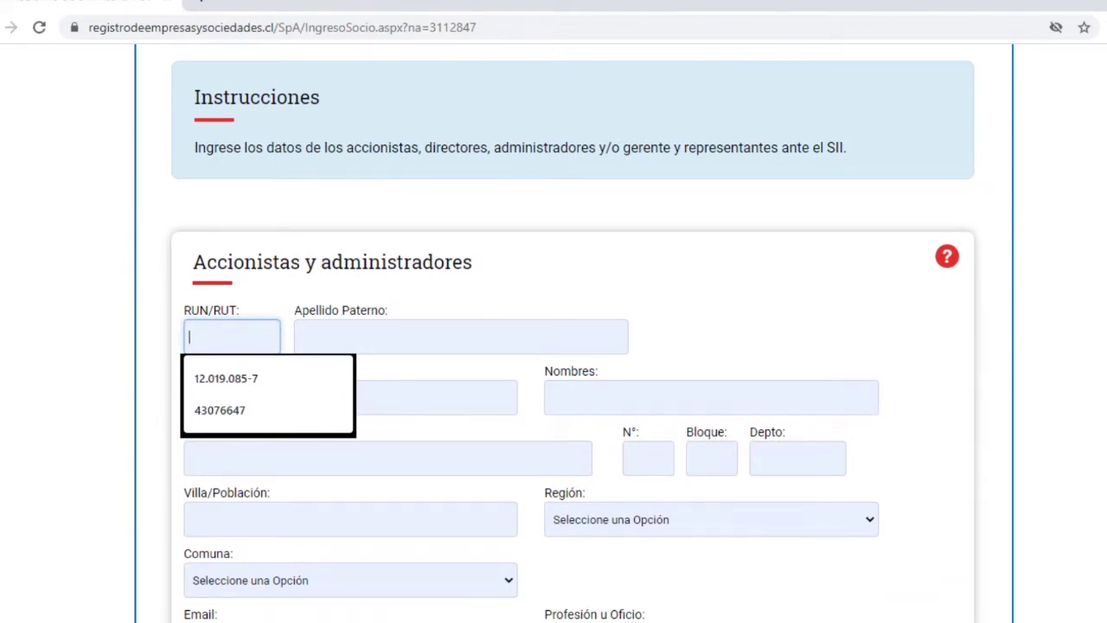
type("1-9")
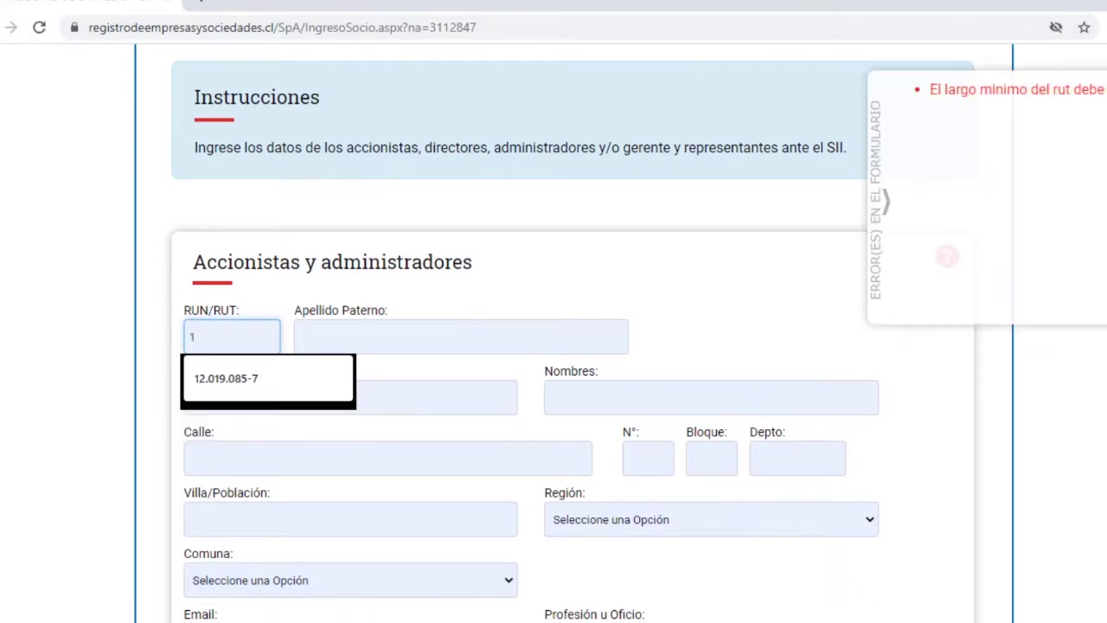
key("BackSpace")
key("BackSpace")
key("BackSpace")
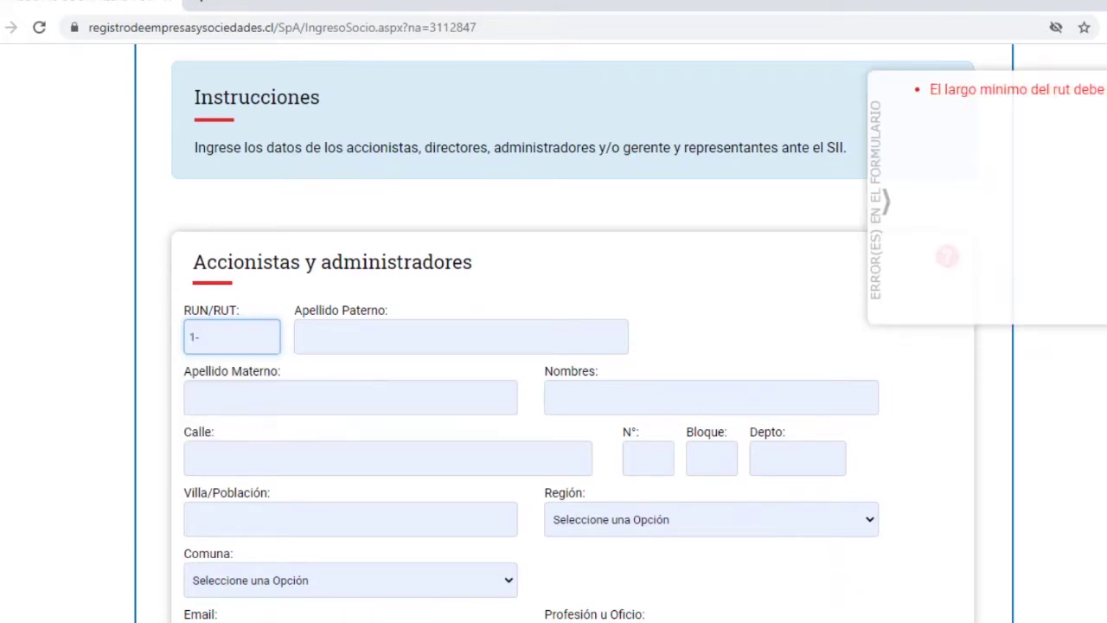
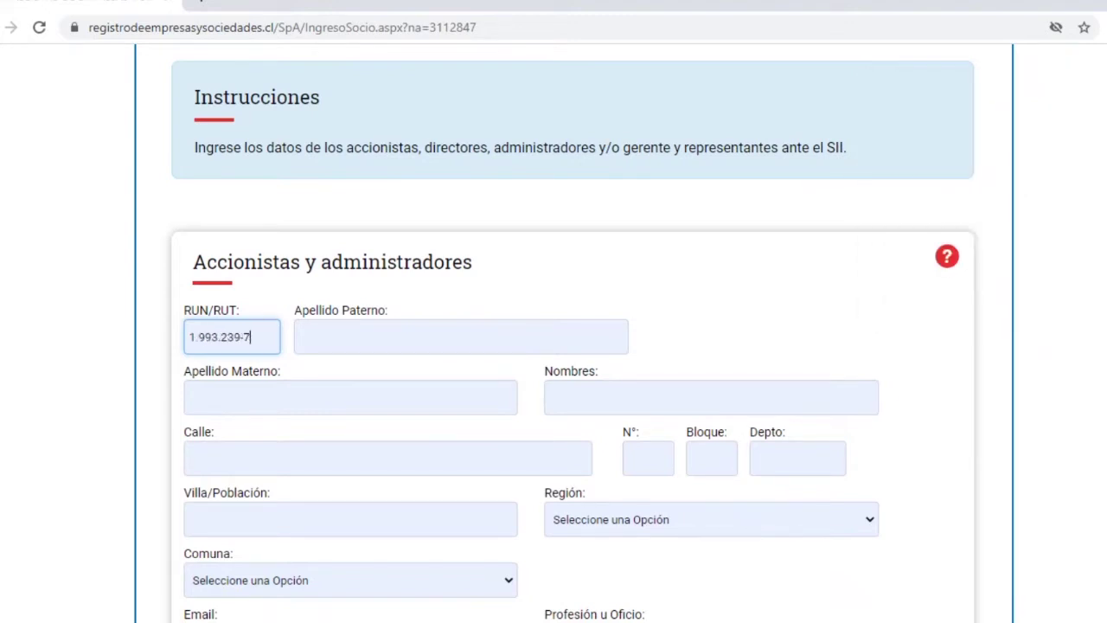
left_click(461, 336)
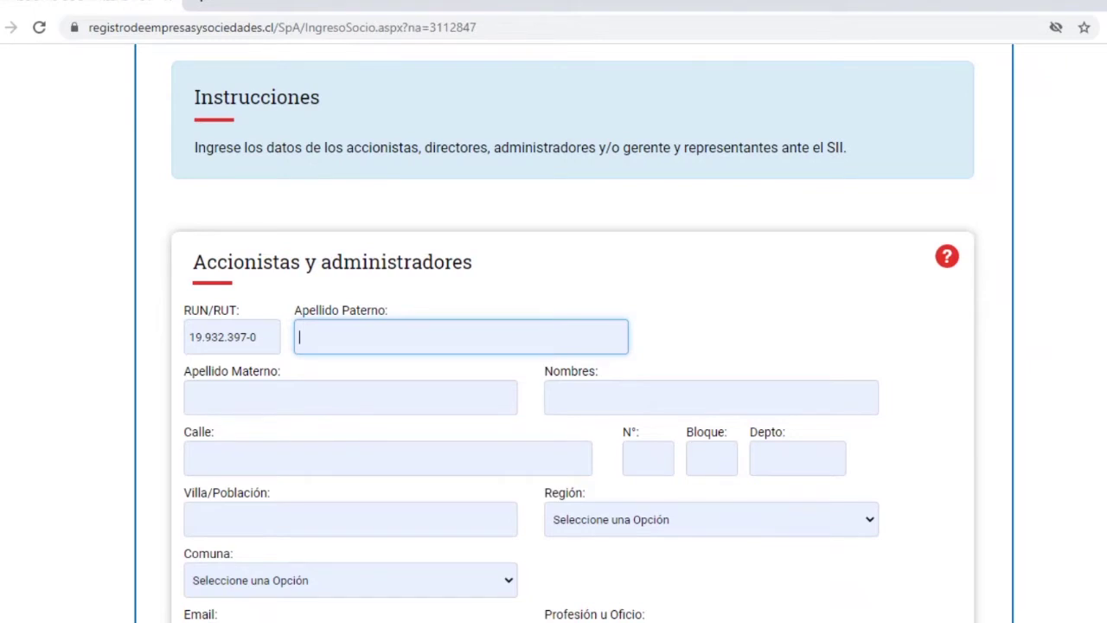
left_click(311, 395)
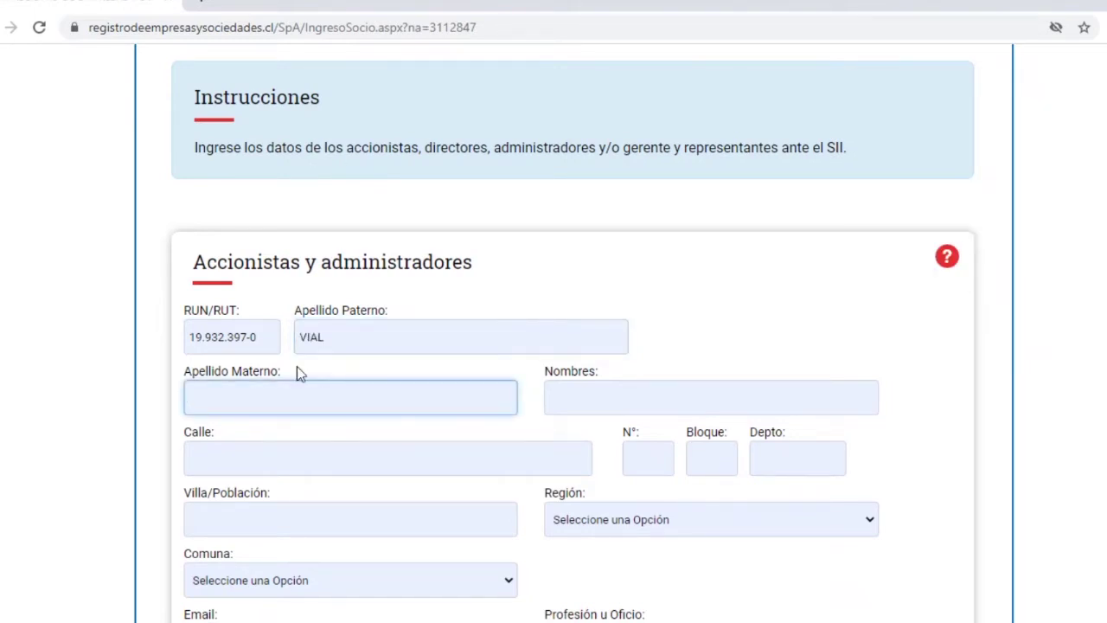
key("Tab")
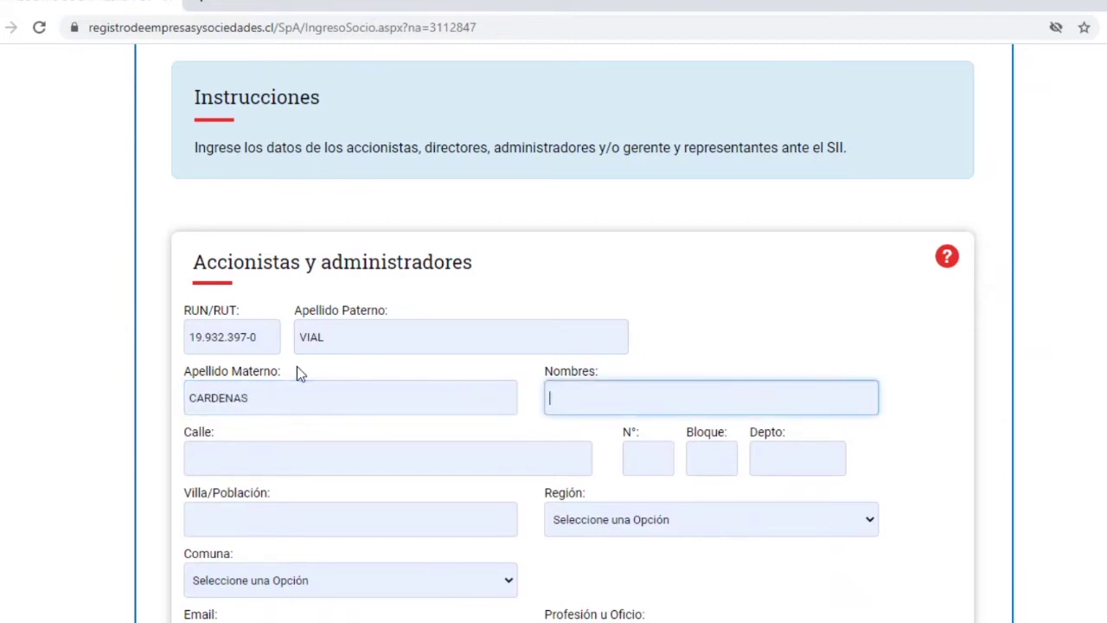
- Fill in the street name and house number of the shareholder's address
left_click(280, 464)
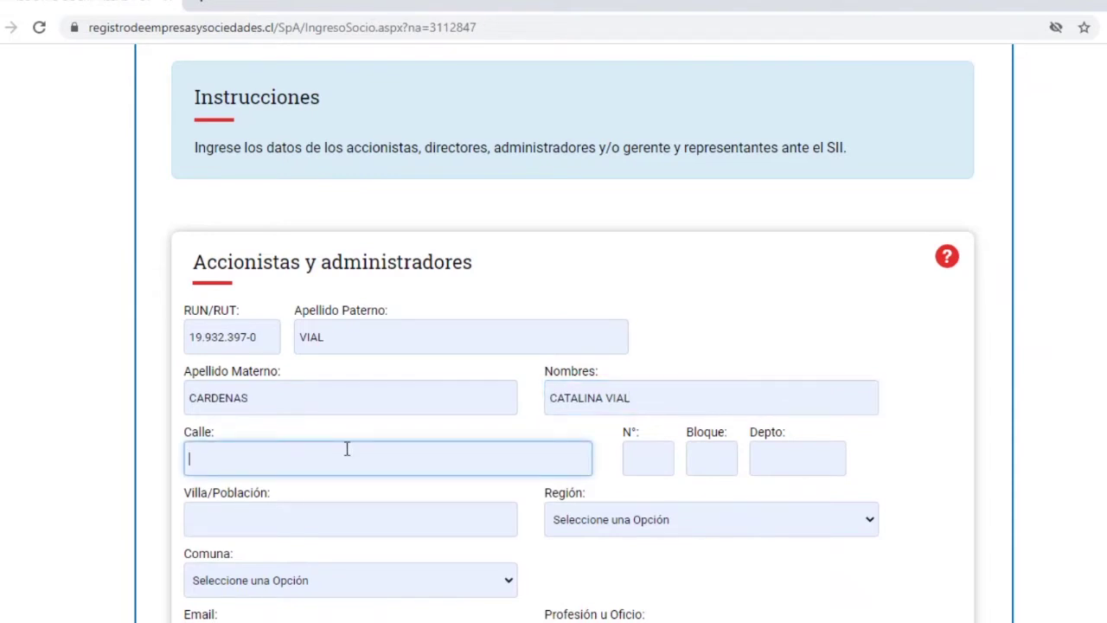
left_click(658, 458)
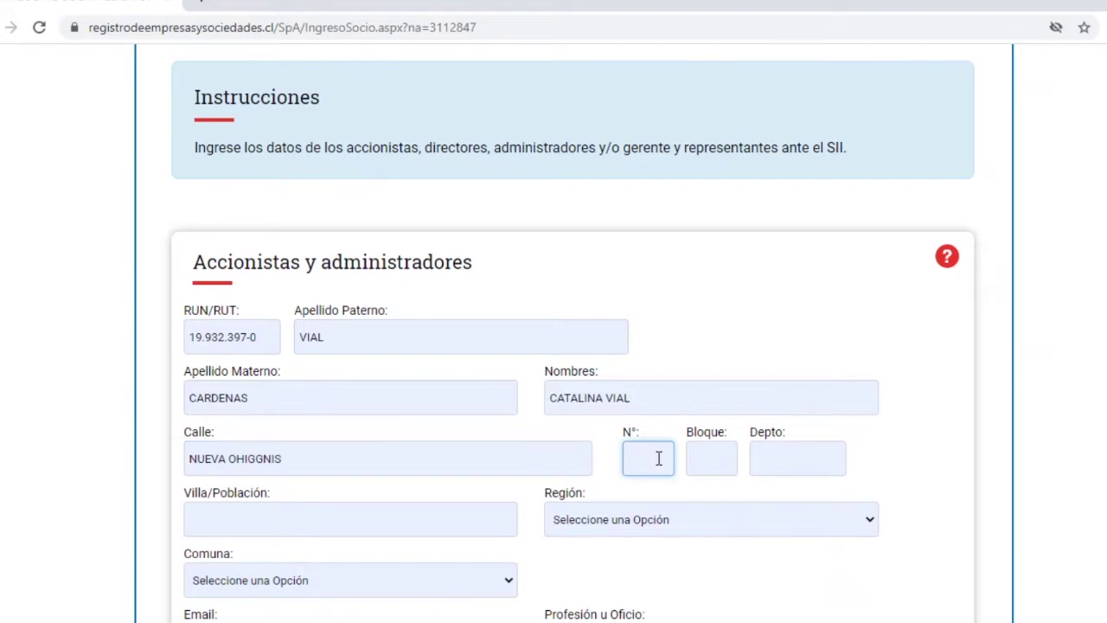
scroll(282, 255, "down", 2)
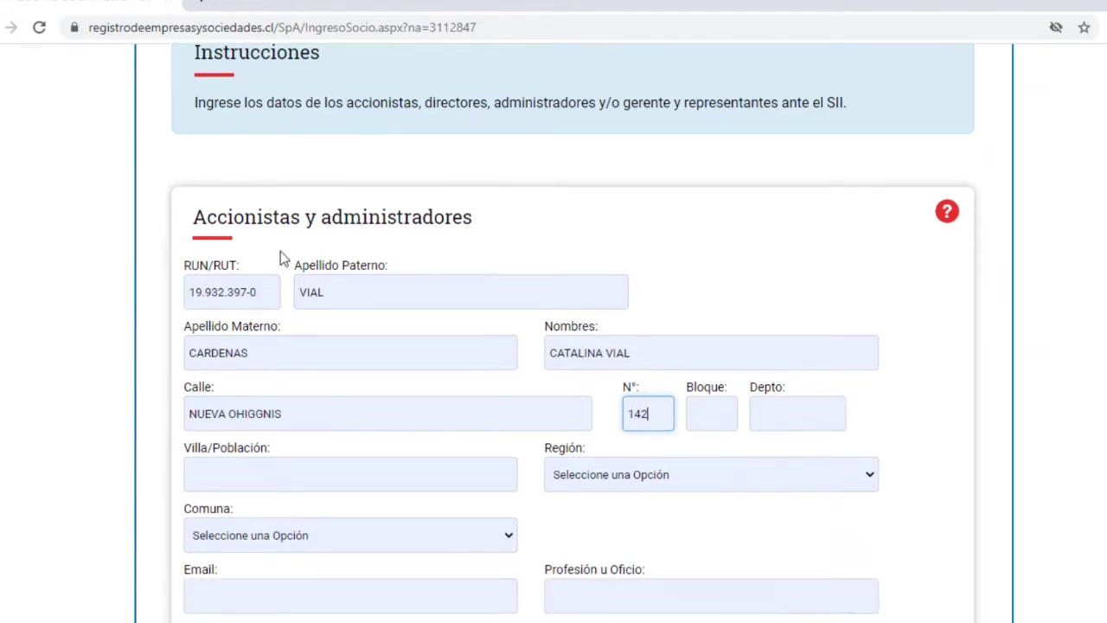
- Set the address region to Metropolitana de Santiago and the comuna to Maipu
left_click(692, 347)
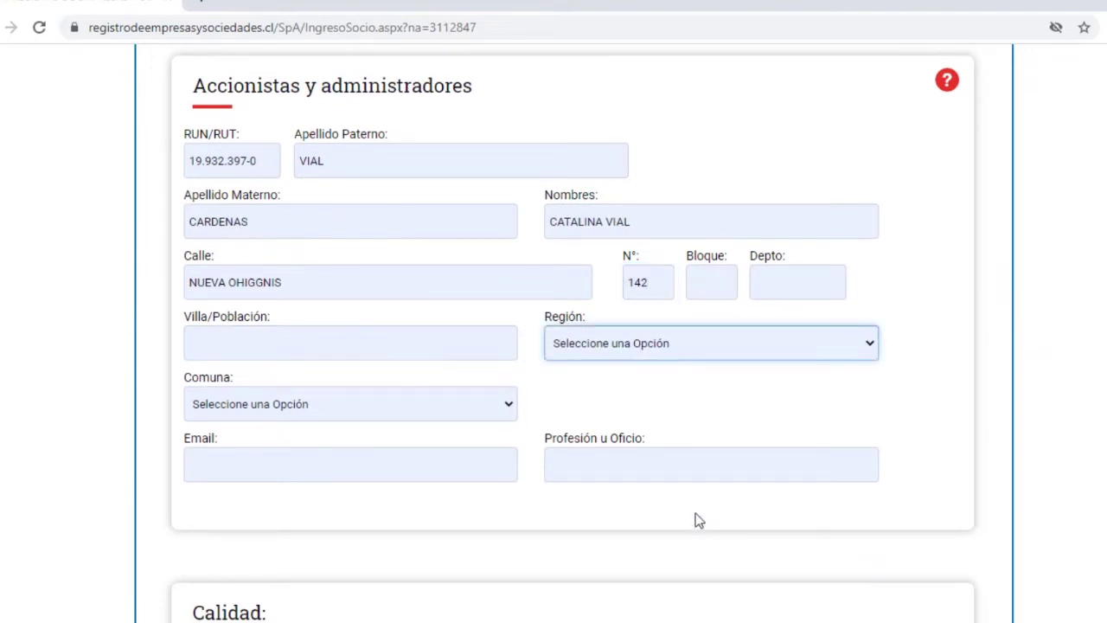
type("metro")
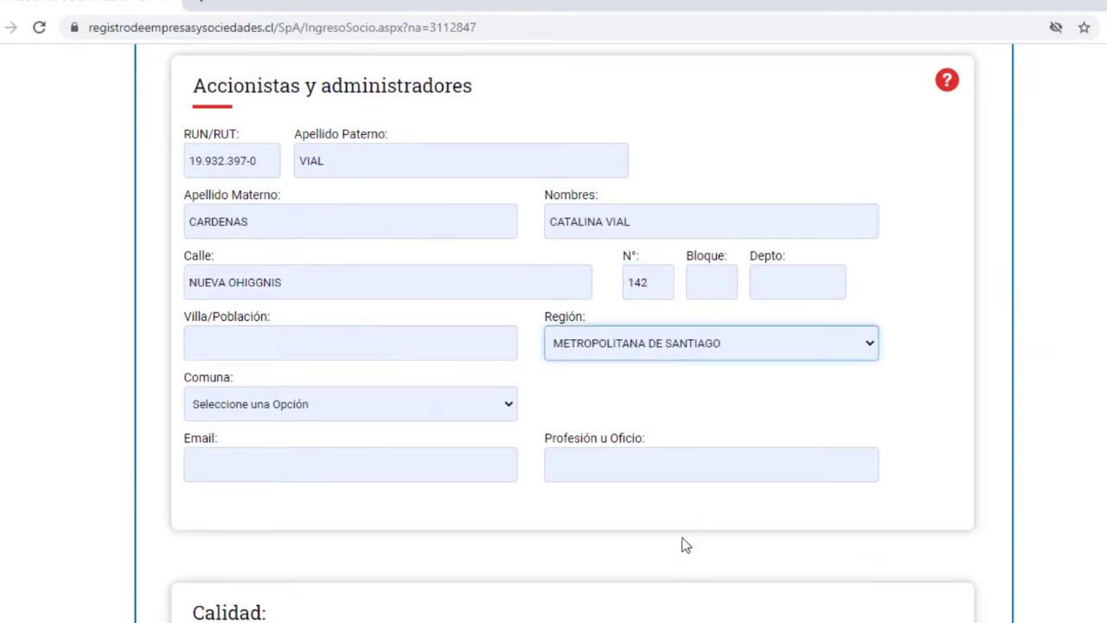
left_click(323, 404)
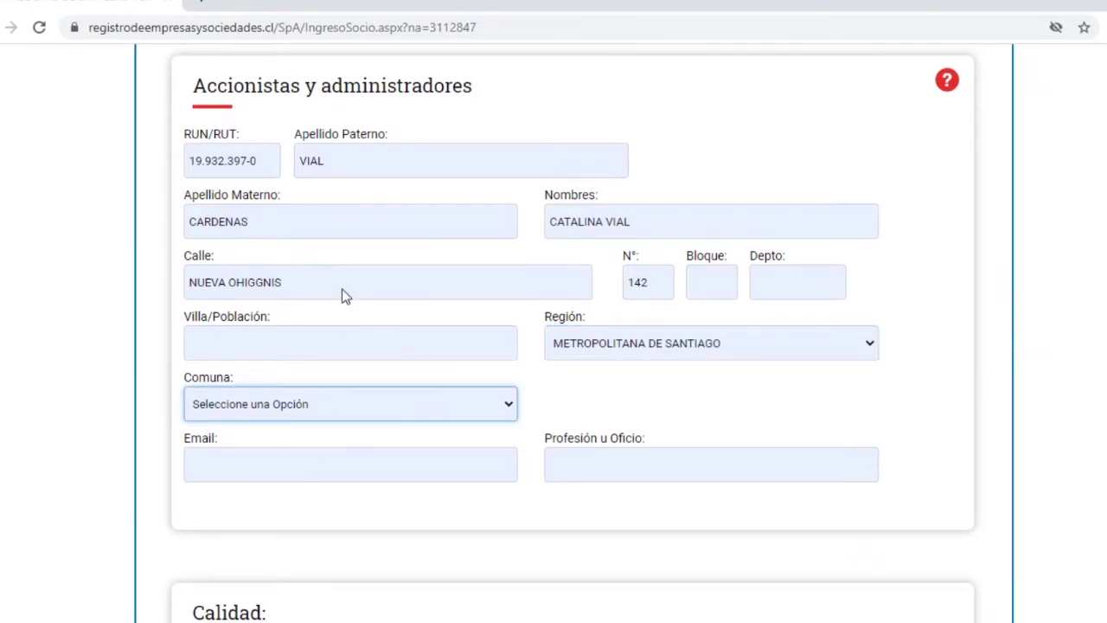
type("maipu")
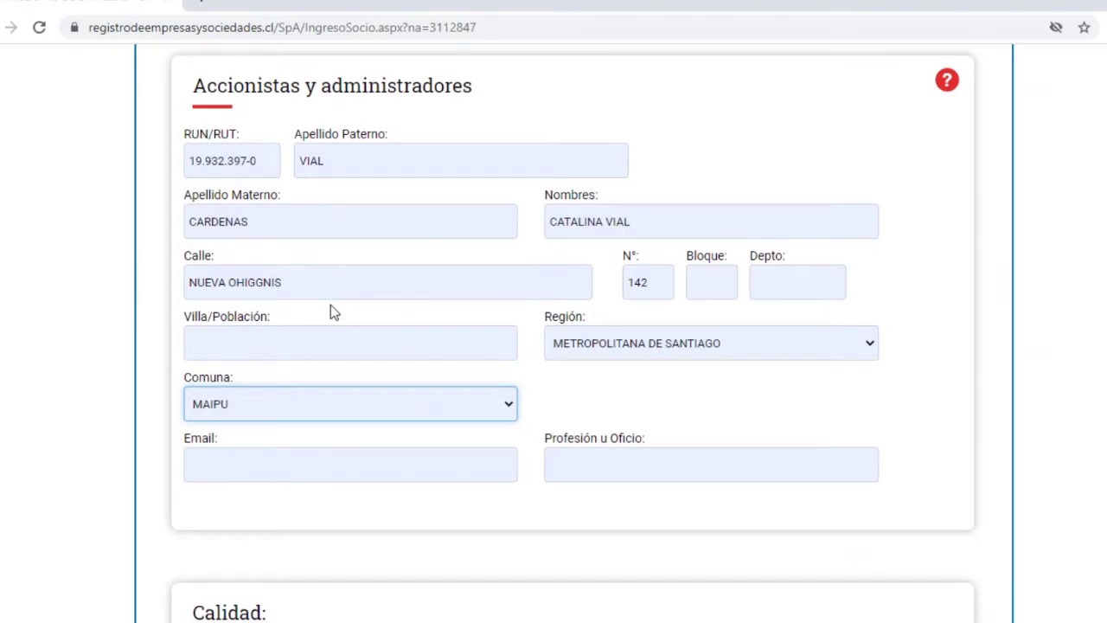
scroll(331, 304, "down", 2)
left_click(319, 296)
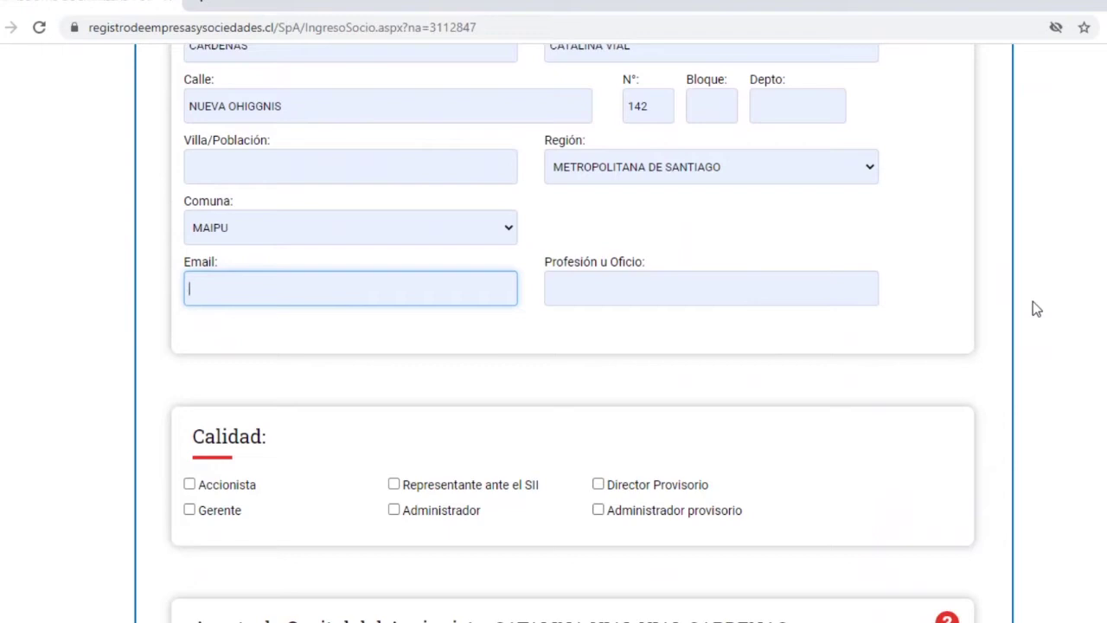
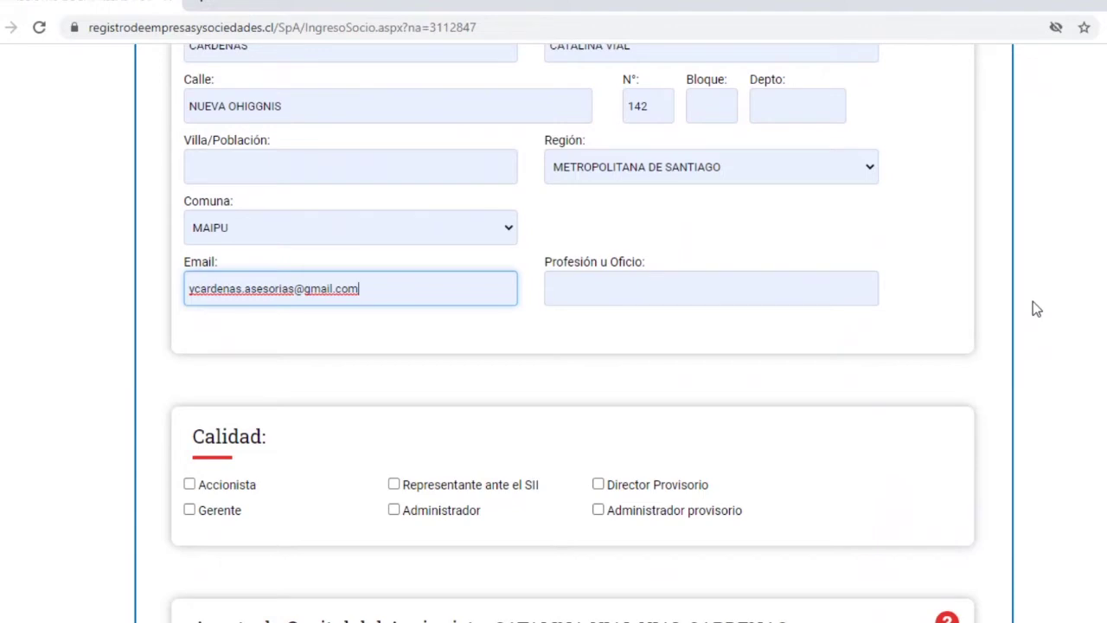
- Enter the shareholder's e-mail, fixing the domain typo, and set profession TECNOLOGO MEDICO
key("Tab")
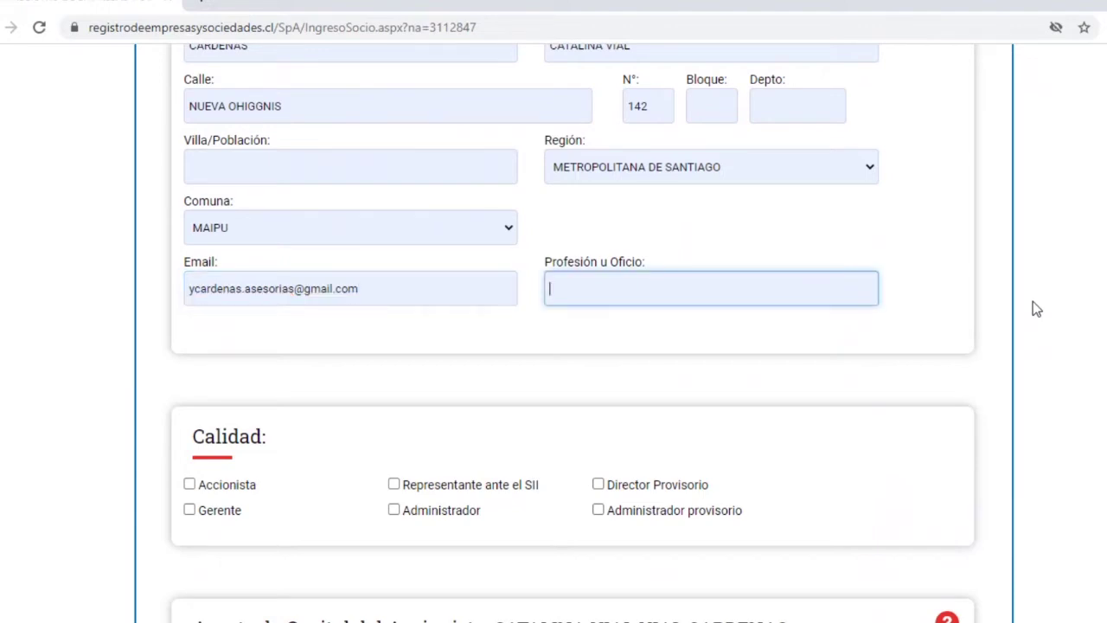
type("TECNOLOGO MEDICO")
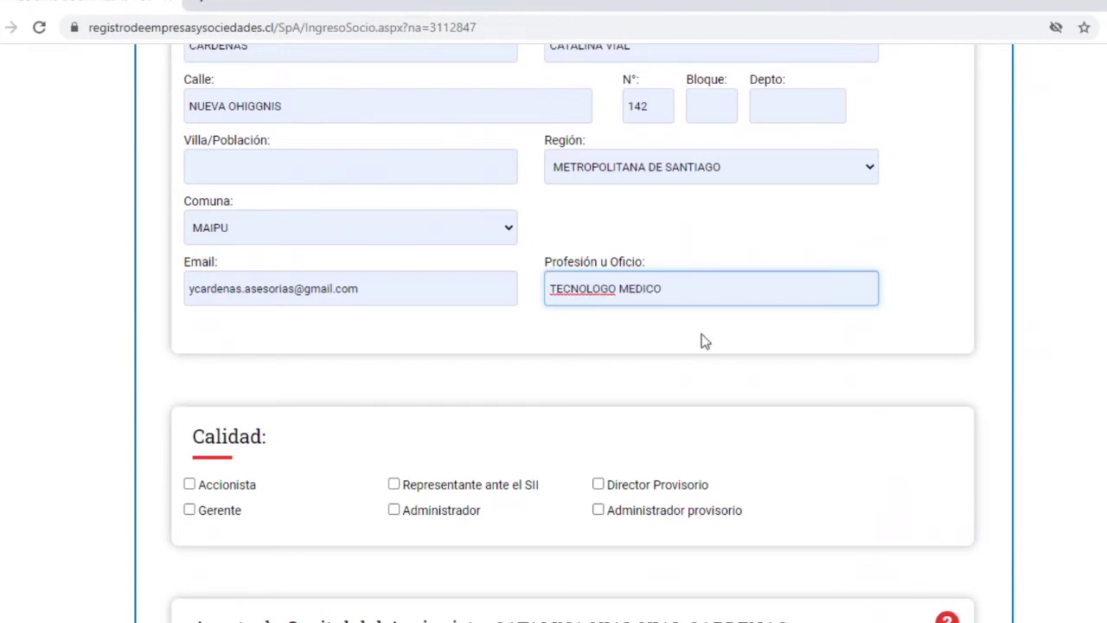
- Tick the Accionista, Gerente and Representante ante el SII roles for the shareholder
scroll(560, 372, "down", 2)
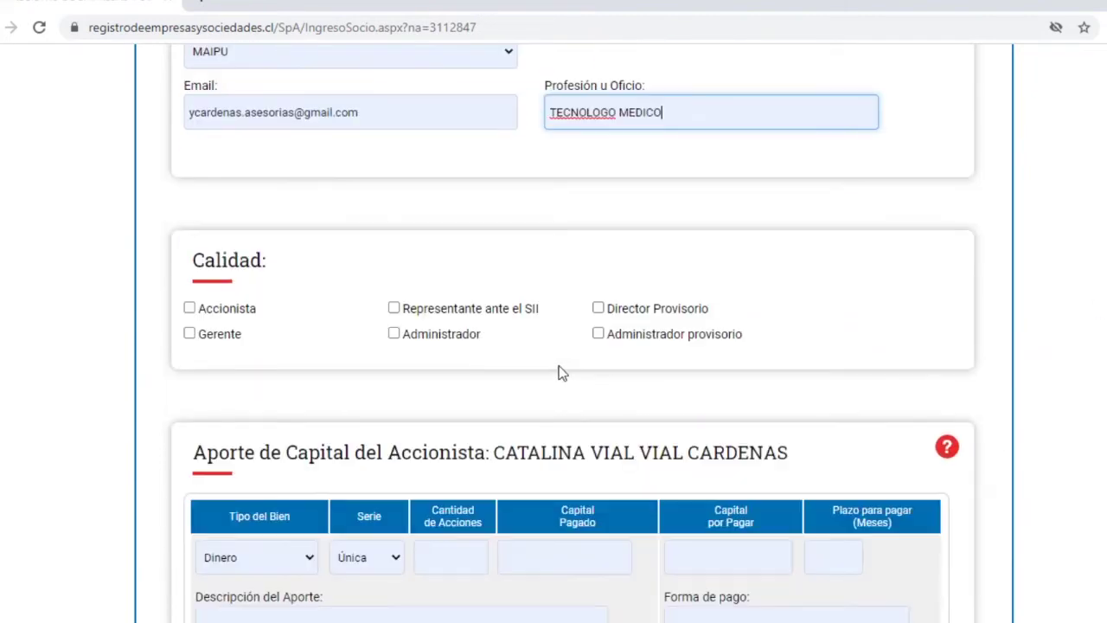
left_click(189, 309)
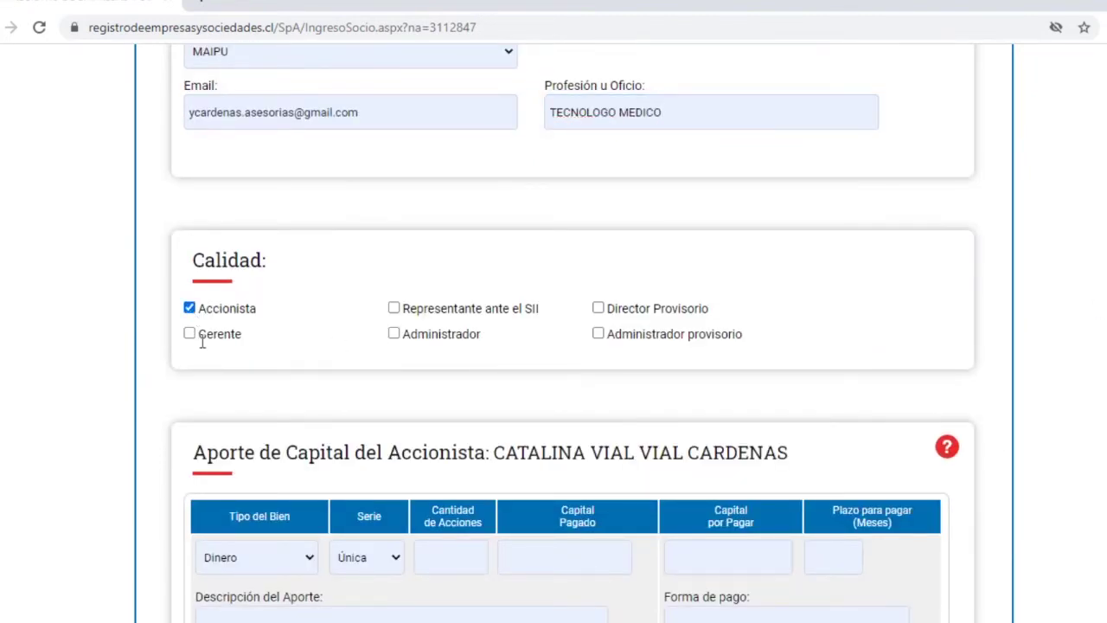
left_click(188, 335)
left_click(394, 309)
scroll(603, 337, "down", 1)
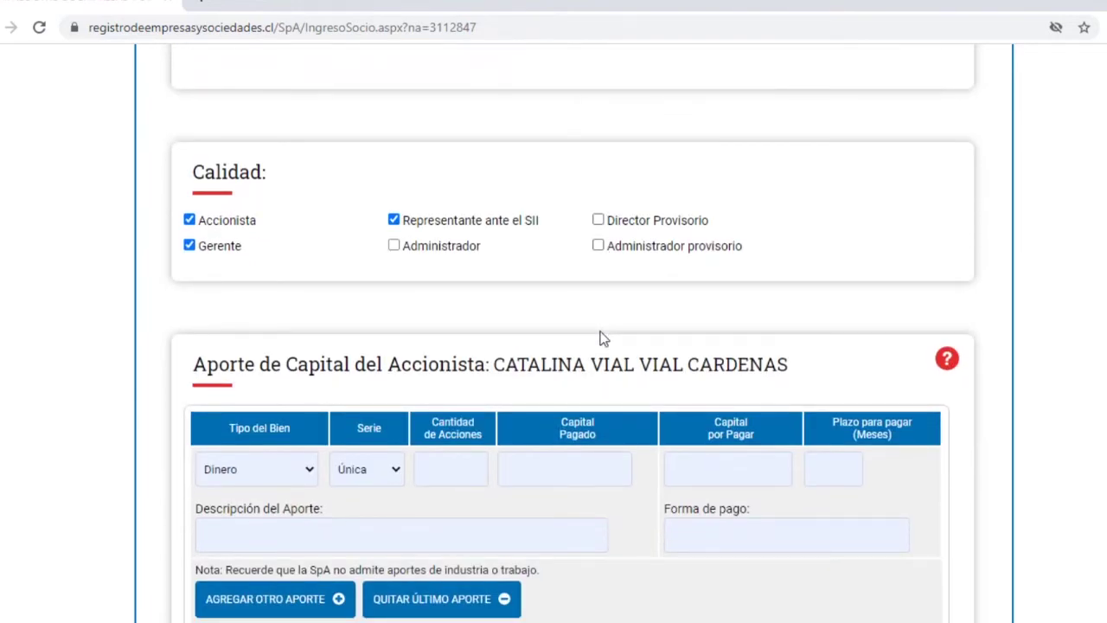
scroll(603, 337, "down", 1)
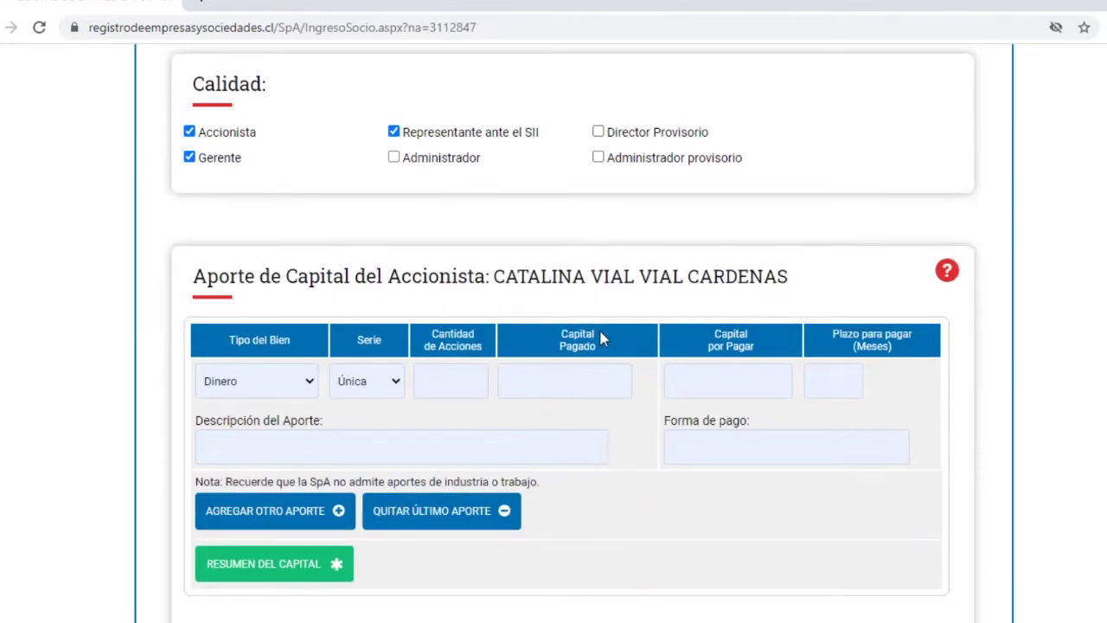
scroll(603, 338, "down", 1)
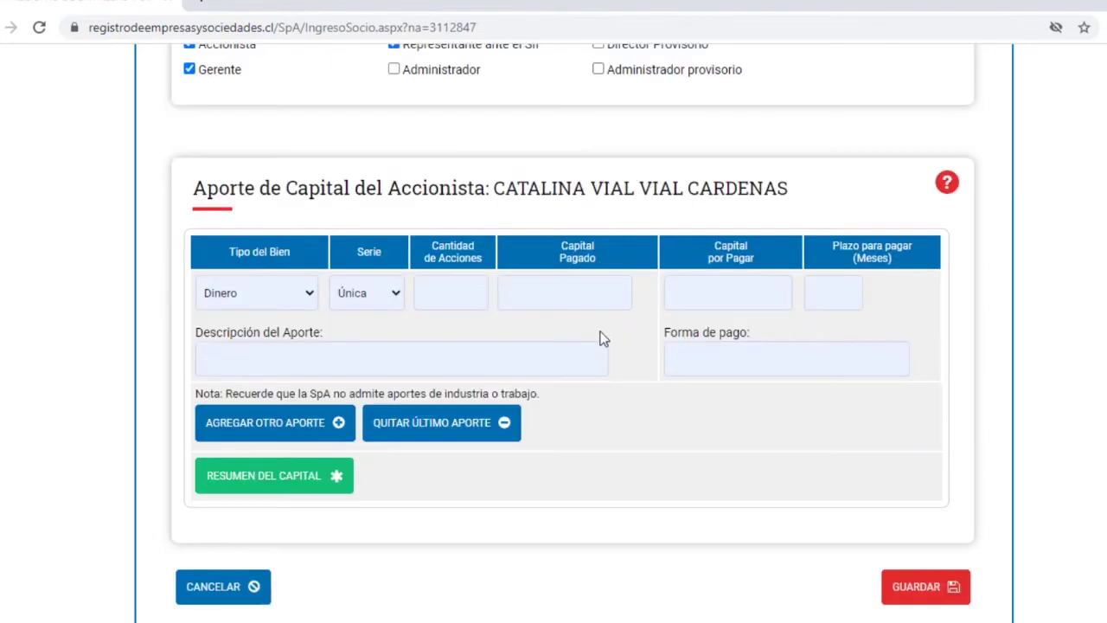
- Enter 1 share and 50.000 paid capital in the capital contribution section
left_click(469, 300)
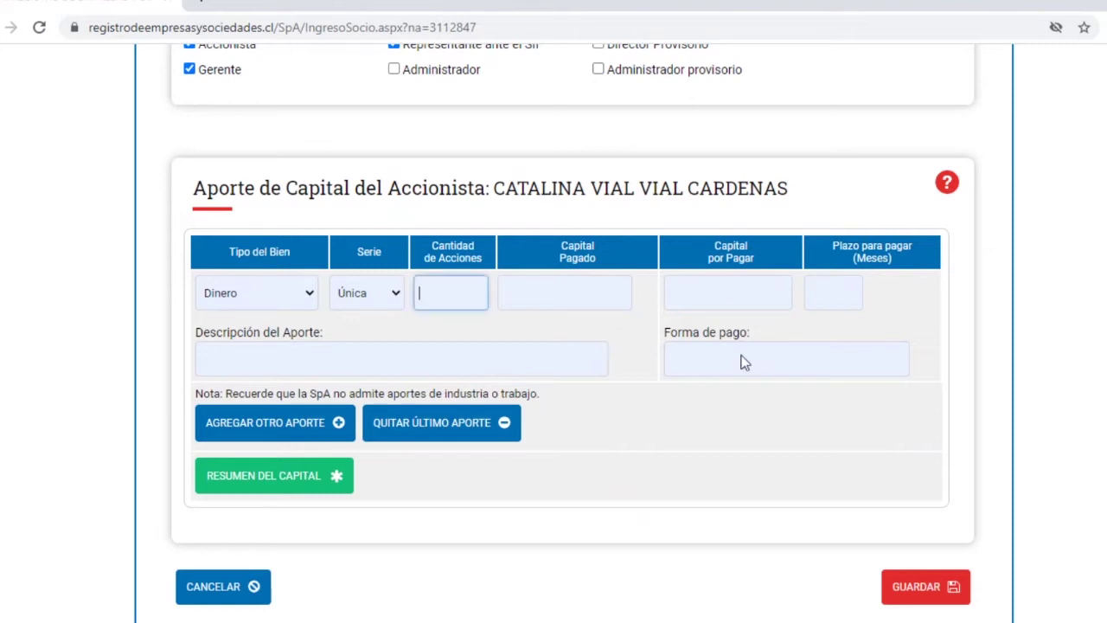
type("1")
key("Tab")
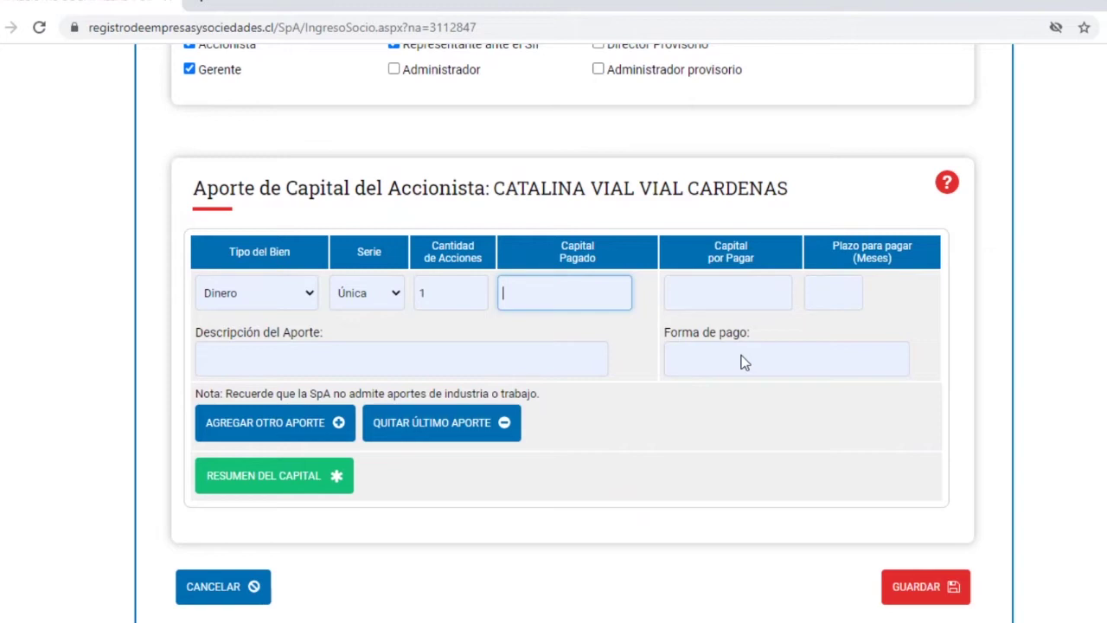
type("50.000")
key("Tab")
- Enter 0 capital por pagar, attempt saving, and dismiss the name-mismatch warning
type("0")
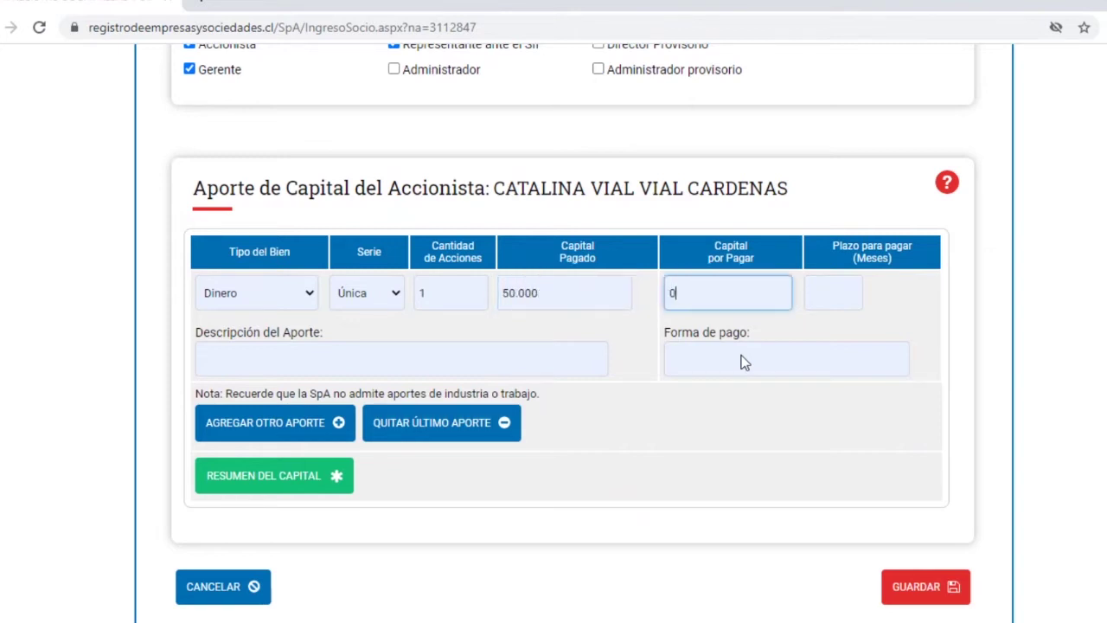
scroll(743, 363, "down", 3)
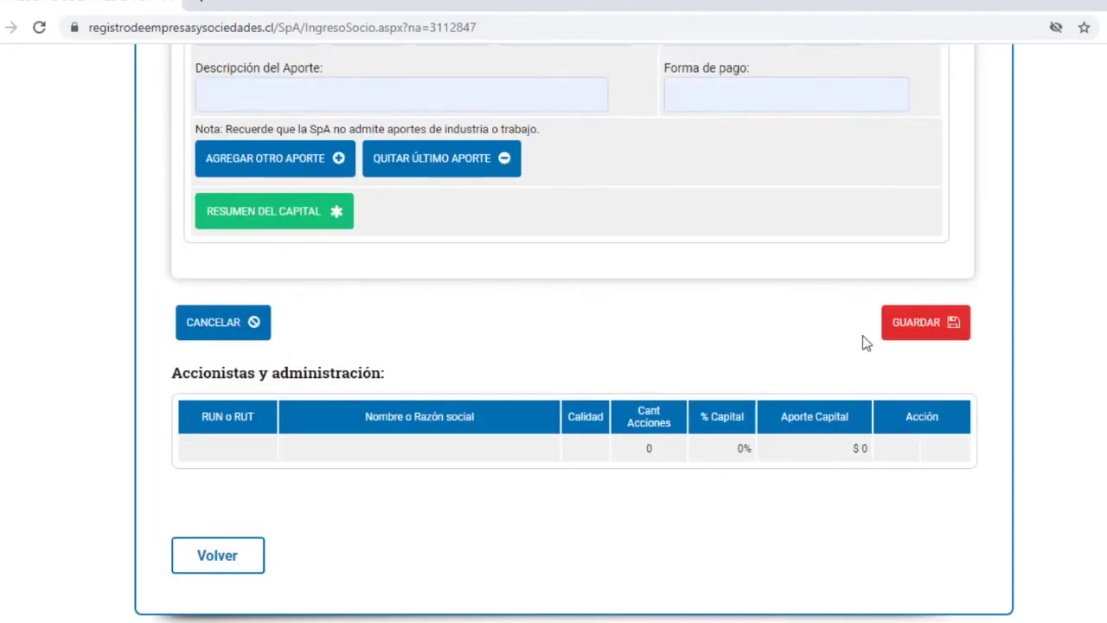
left_click(921, 327)
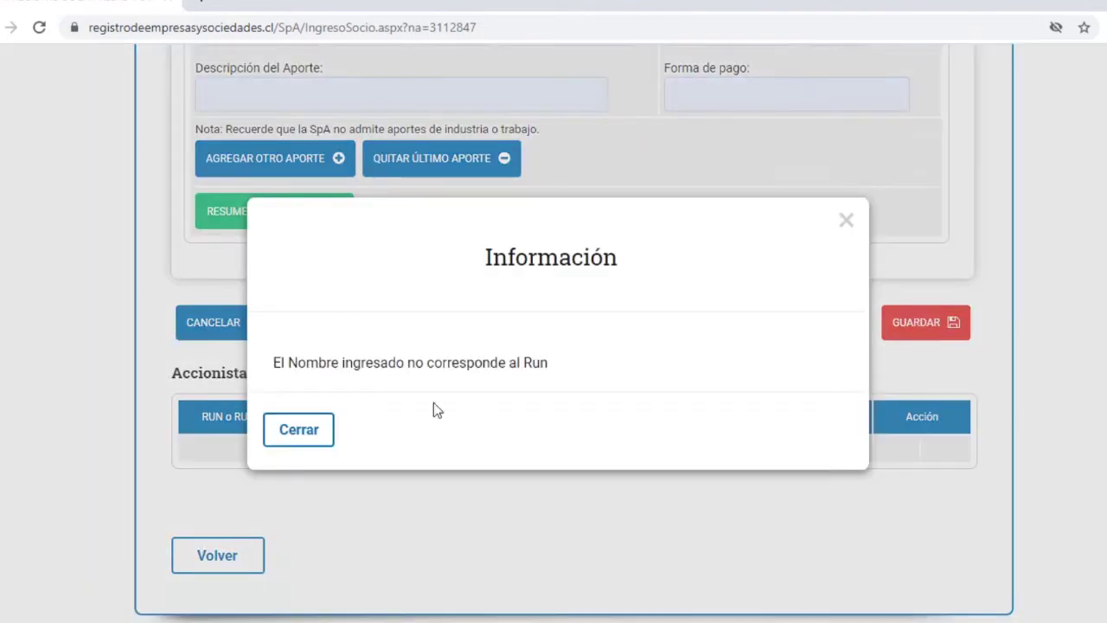
key("Return")
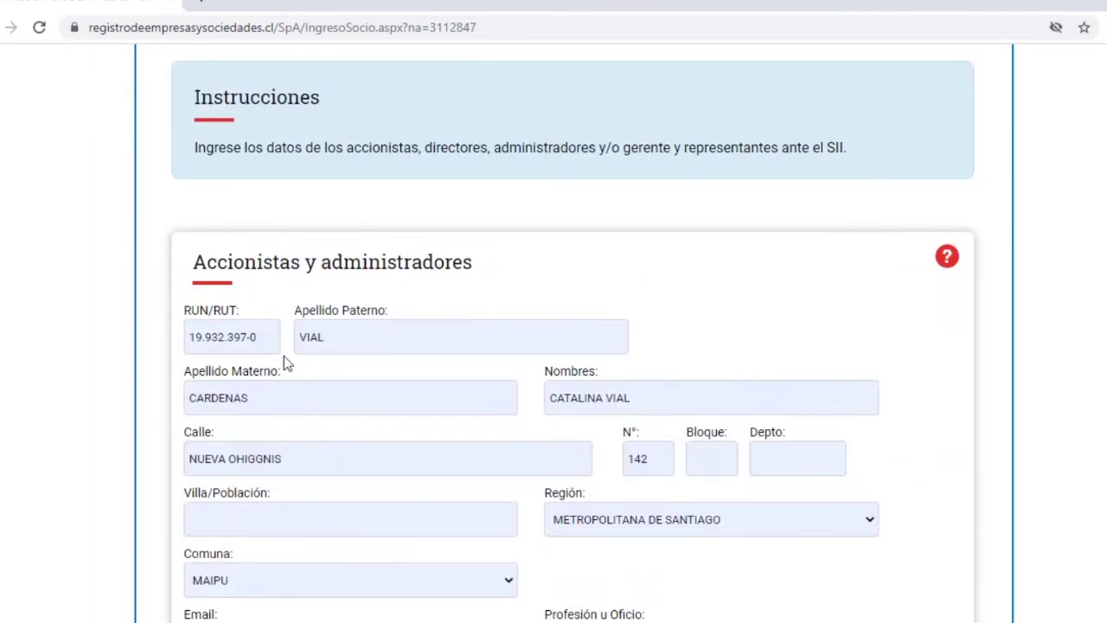
- Correct the second given name to match the RUN and save the shareholder
scroll(283, 356, "down", 1)
double_click(618, 313)
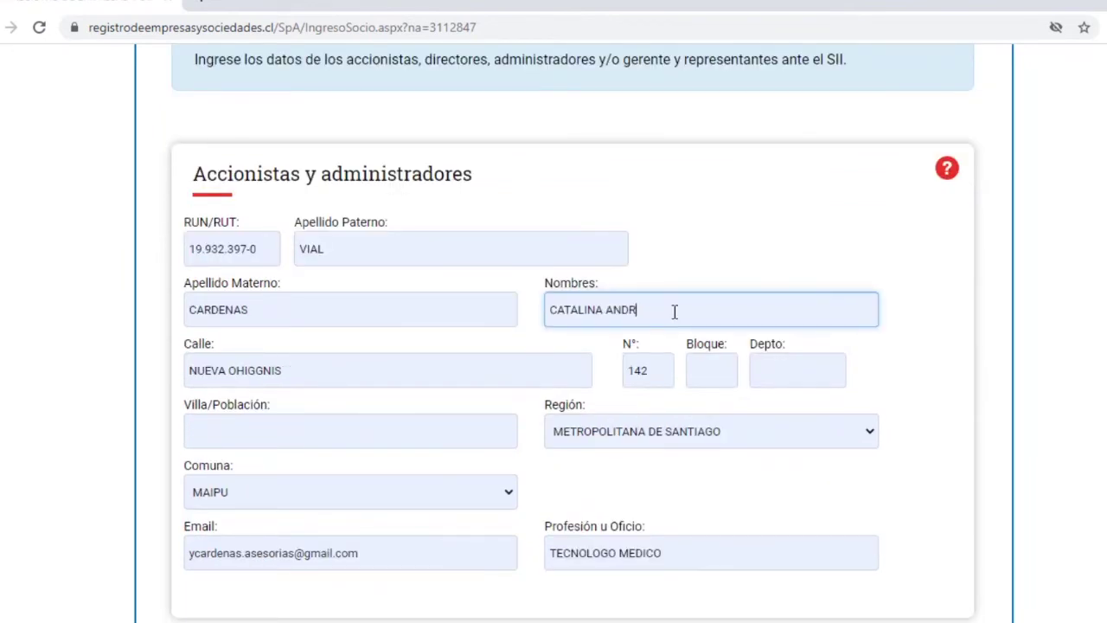
key("Tab")
scroll(672, 313, "down", 10)
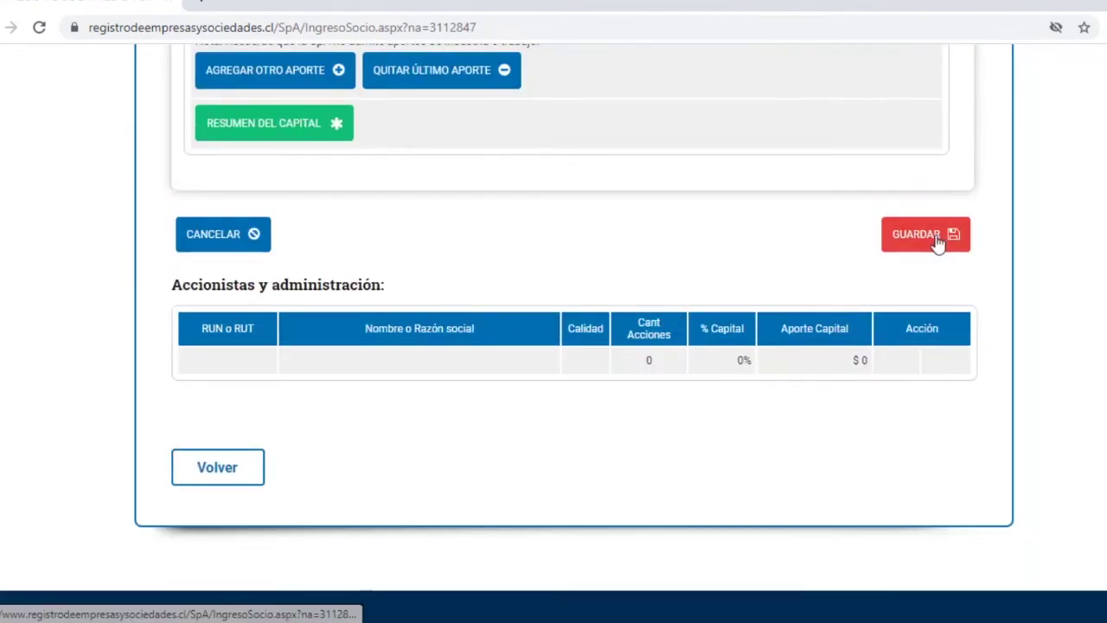
left_click(932, 247)
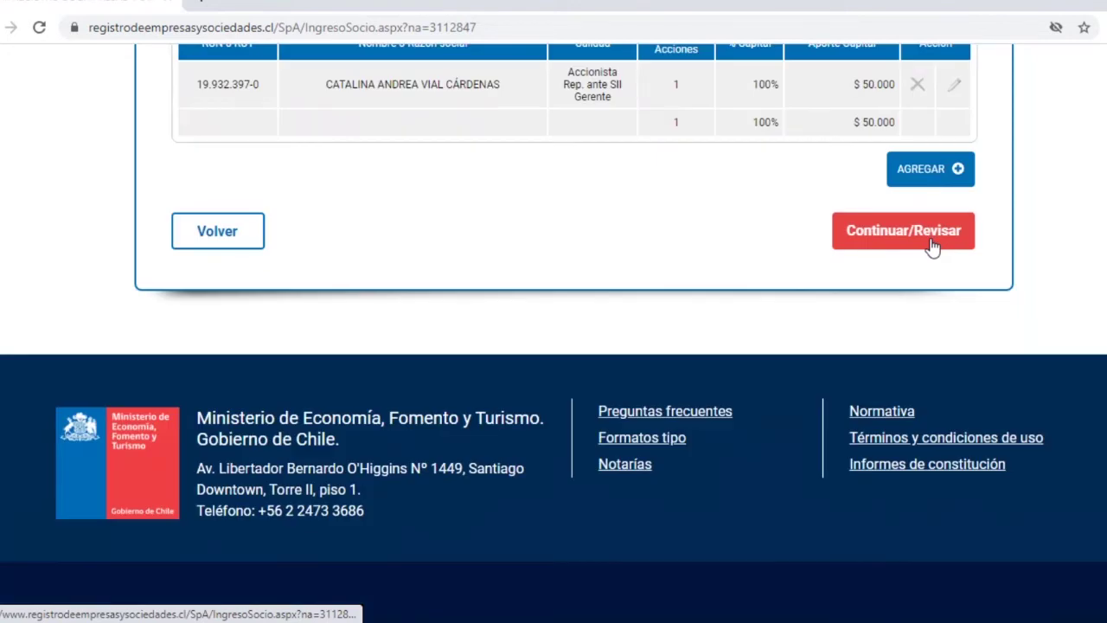
scroll(627, 228, "up", 1)
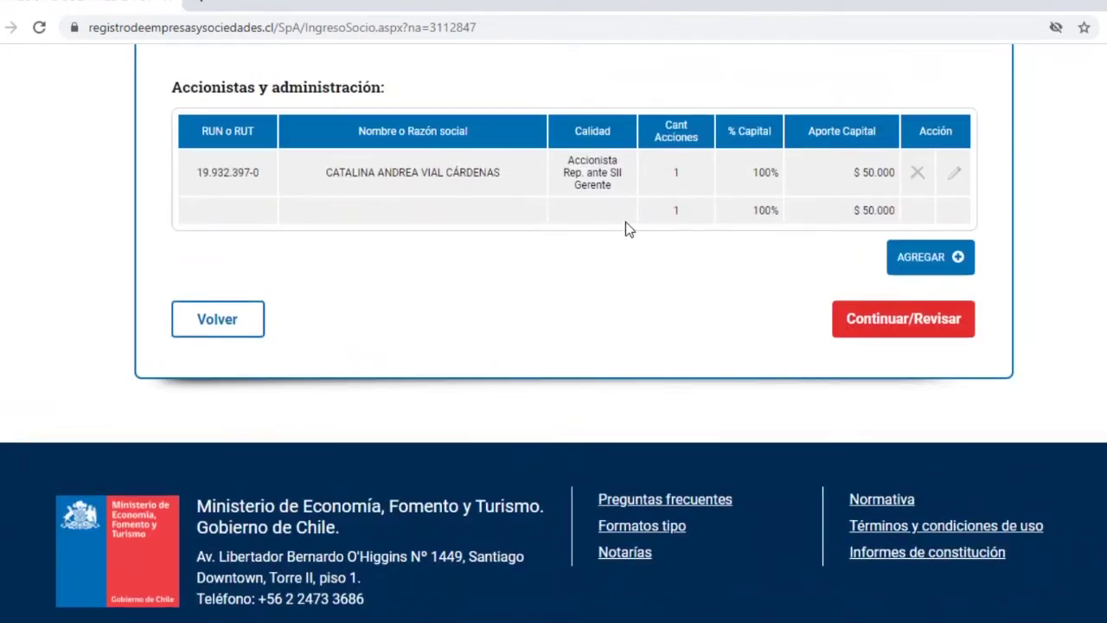
scroll(626, 226, "up", 1)
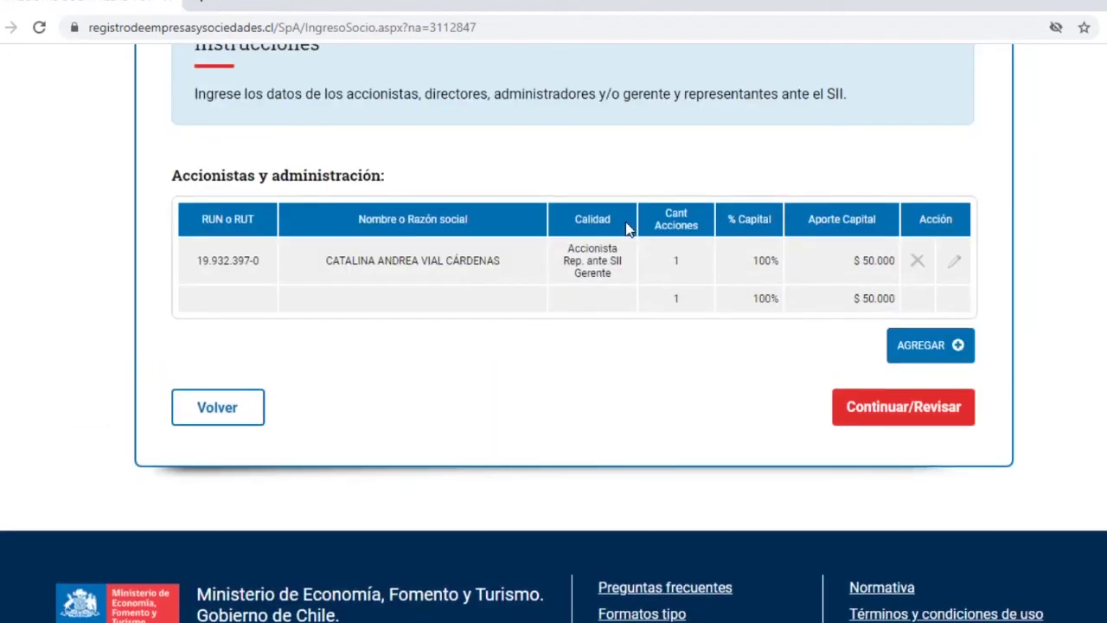
scroll(626, 223, "up", 1)
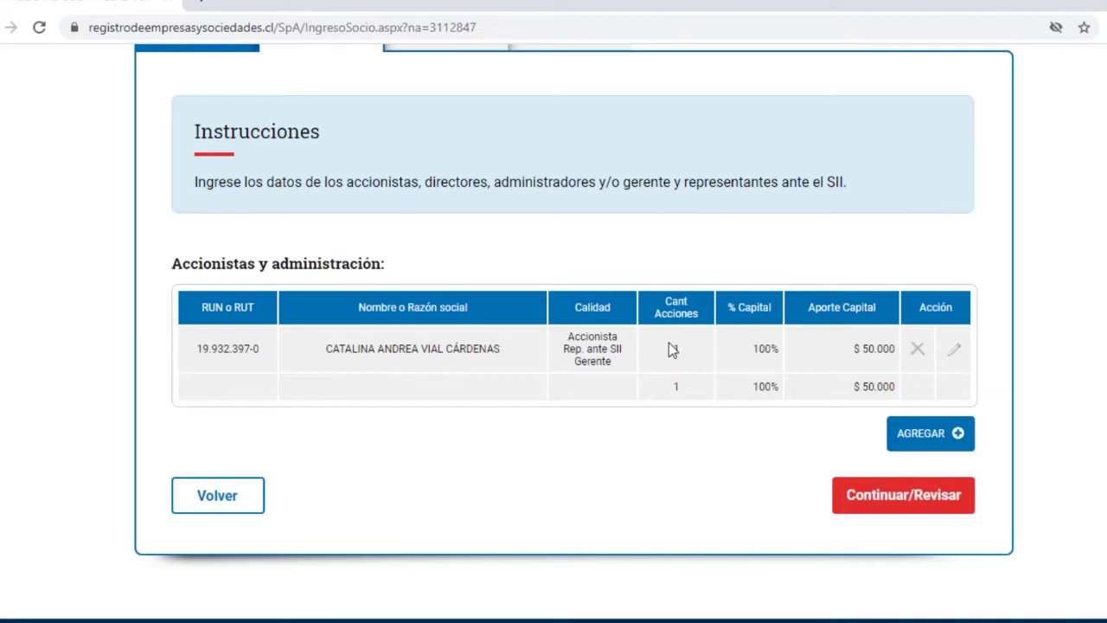
scroll(668, 343, "up", 1)
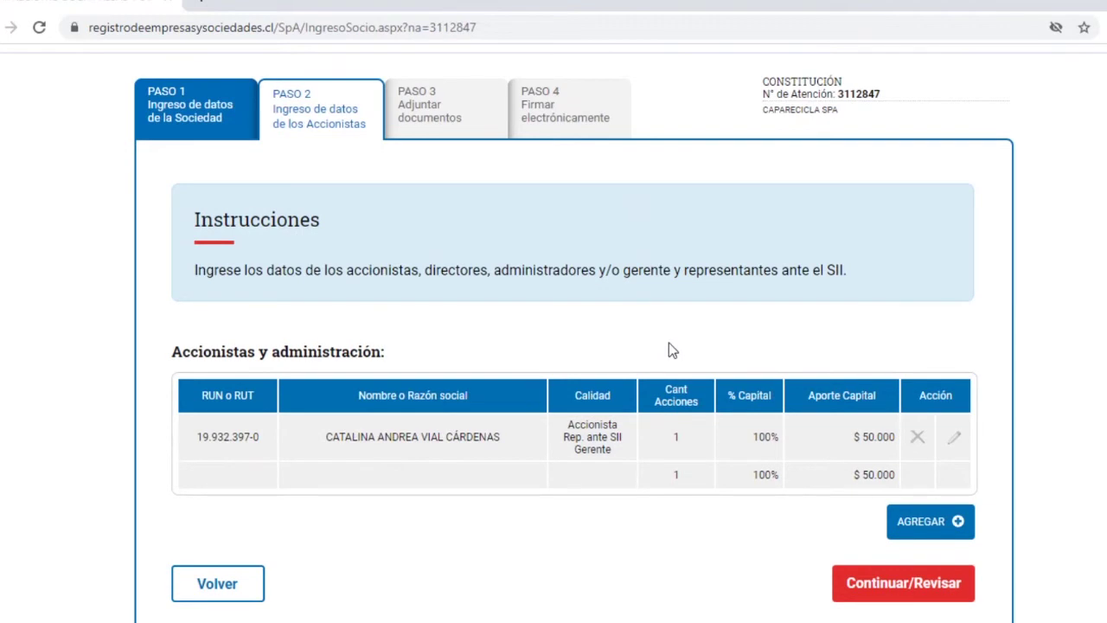
scroll(669, 342, "down", 1)
scroll(618, 320, "down", 1)
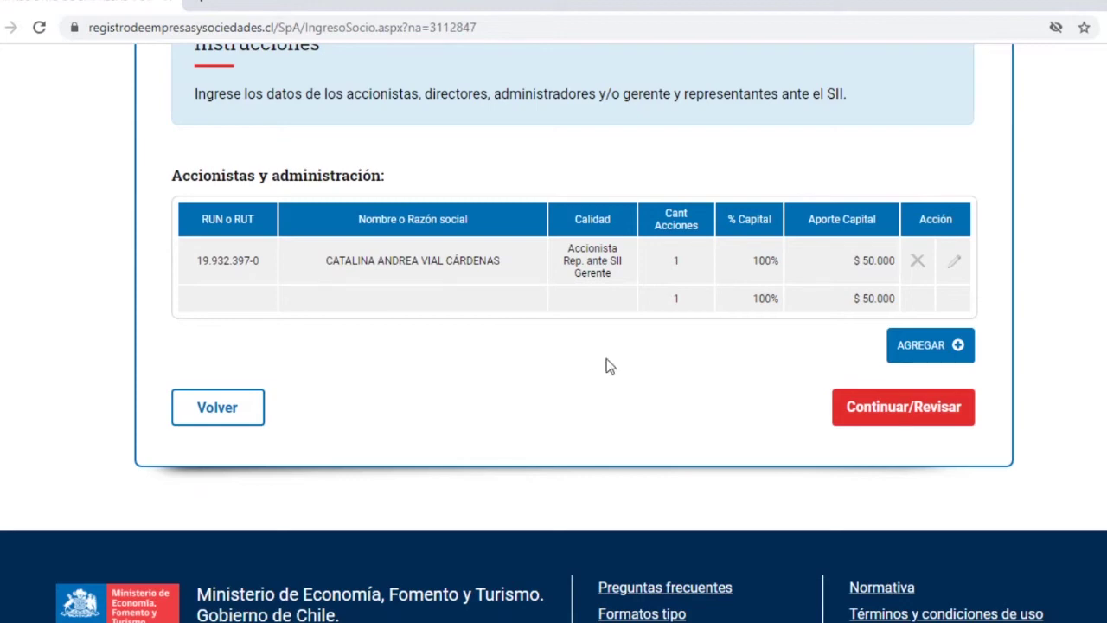
- Advance through the step 3 attachments page to step 4 without attaching any documents
left_click(886, 414)
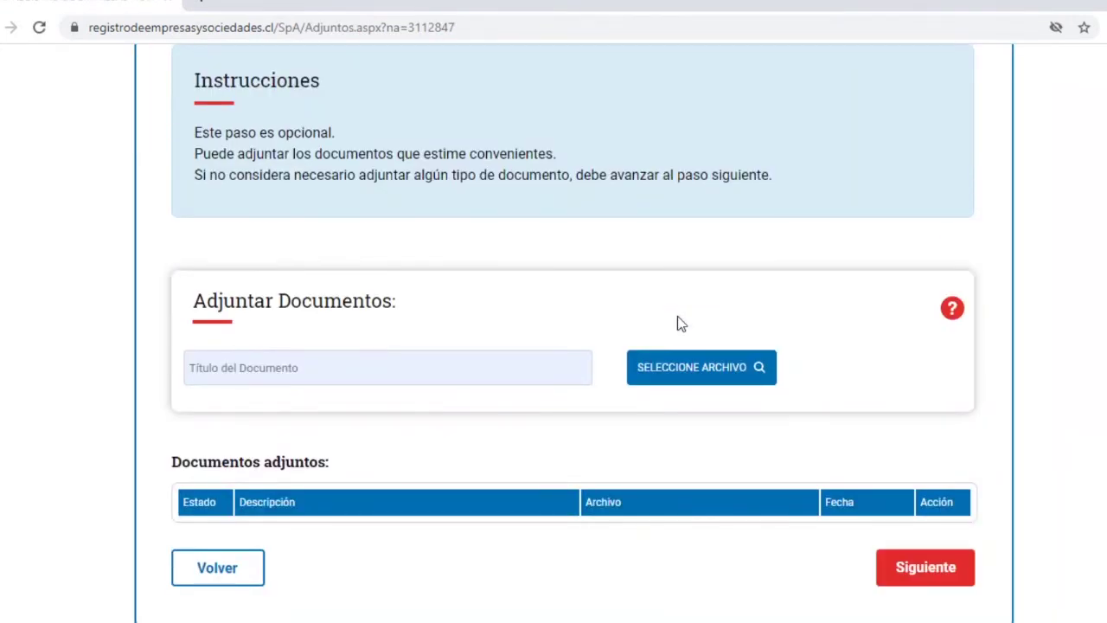
scroll(677, 322, "up", 2)
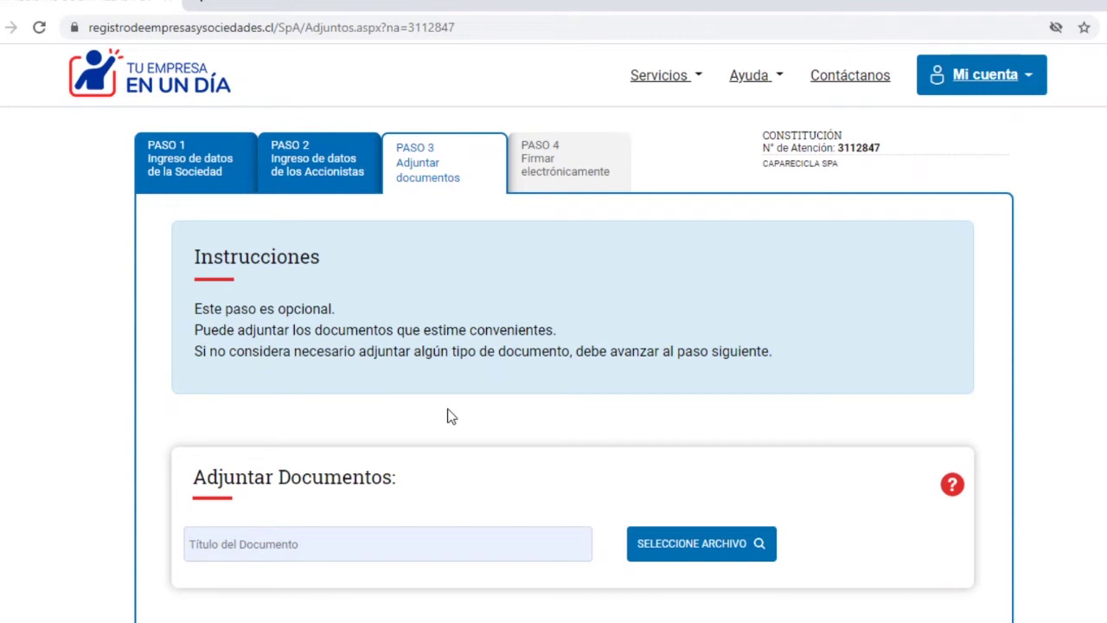
scroll(584, 377, "down", 3)
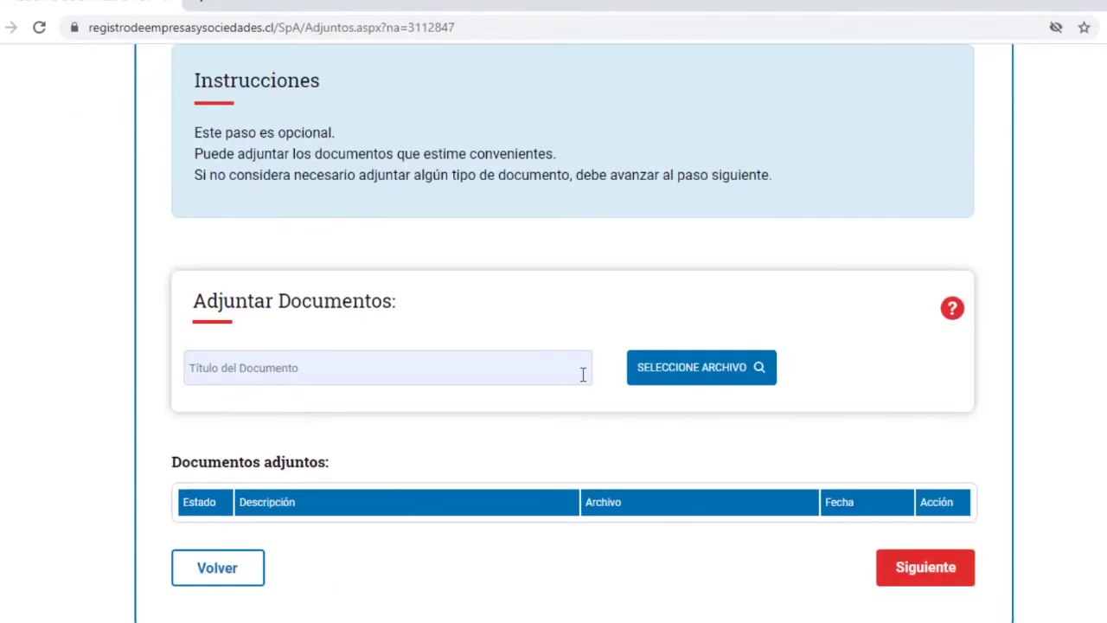
scroll(583, 375, "down", 1)
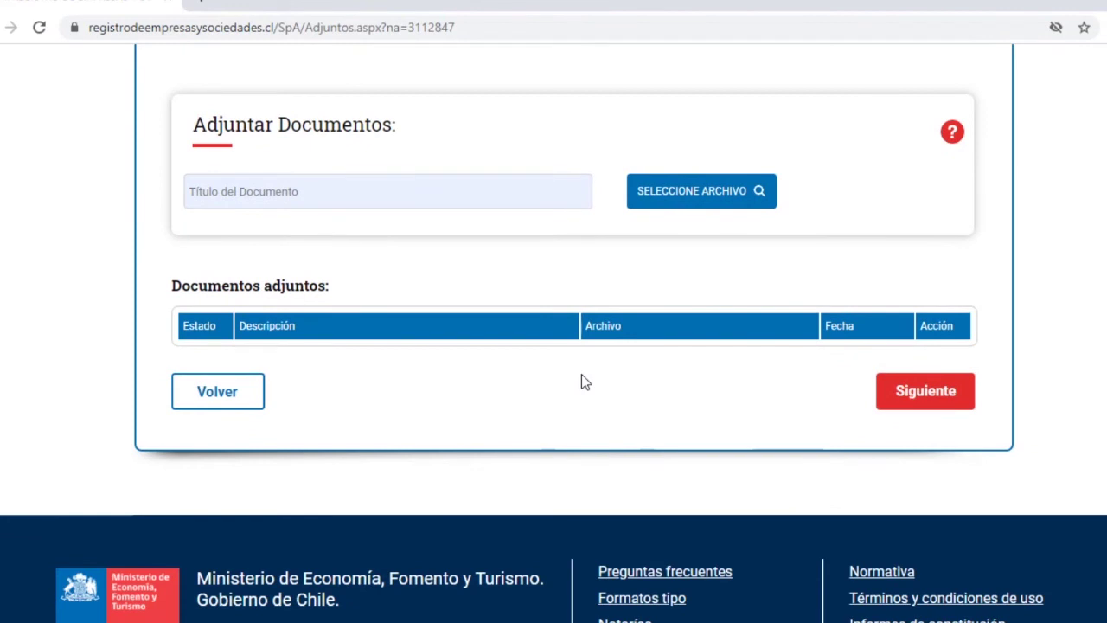
left_click(918, 406)
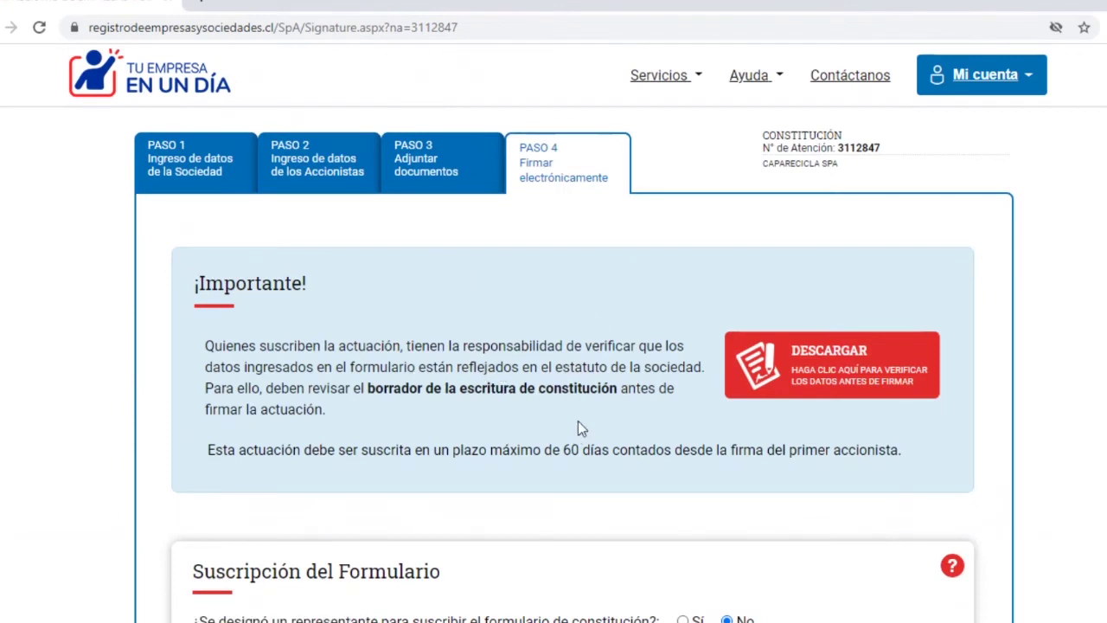
- Download the CAPARECICLA SpA draft constitution deed from the step 4 signing page
scroll(578, 420, "down", 1)
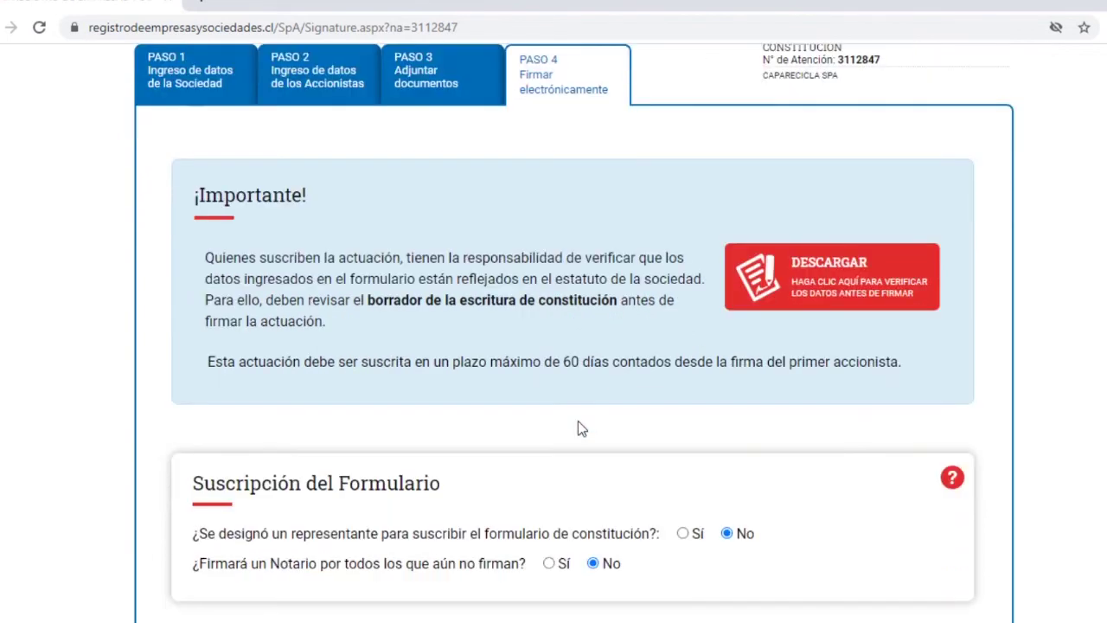
left_click(826, 287)
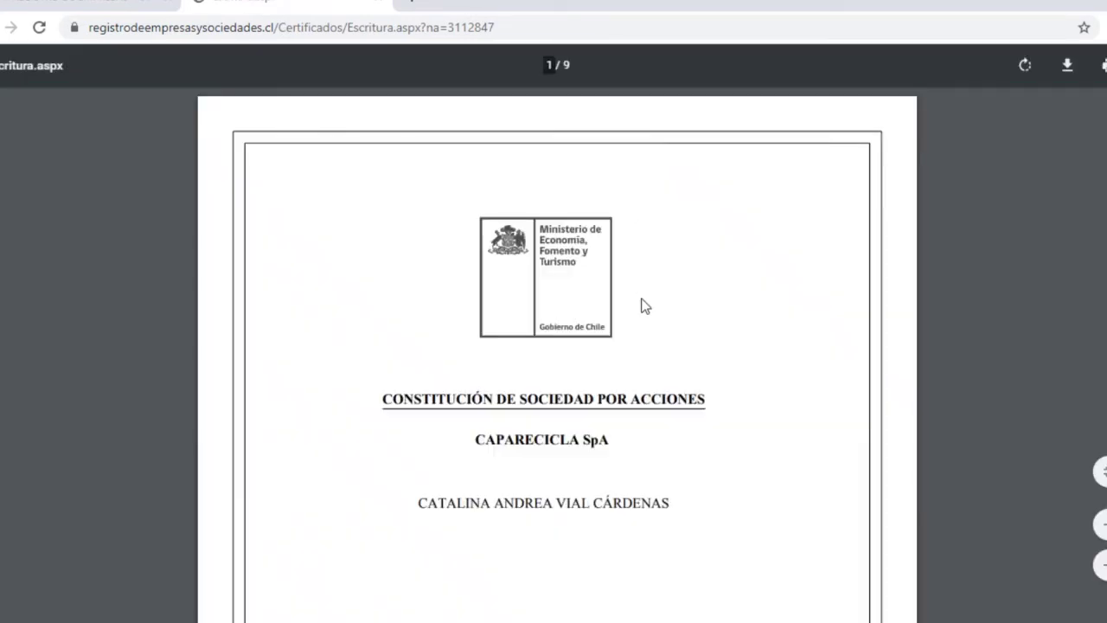
- Read pages 1 to 3 of the draft deed PDF, through the Gerente General's powers
scroll(644, 305, "down", 1)
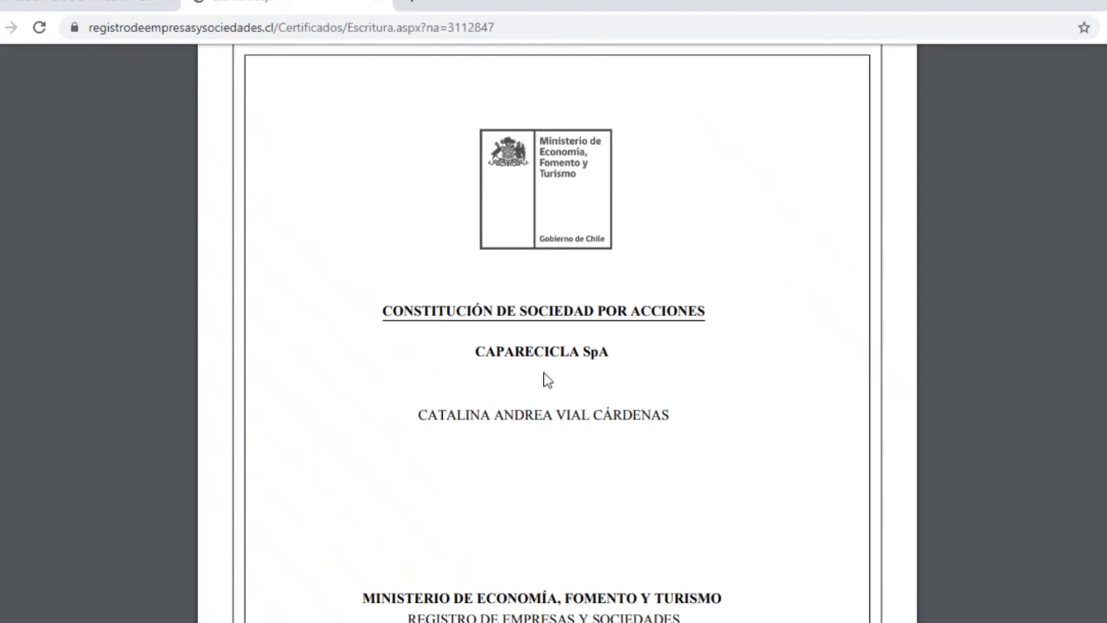
scroll(559, 457, "down", 3)
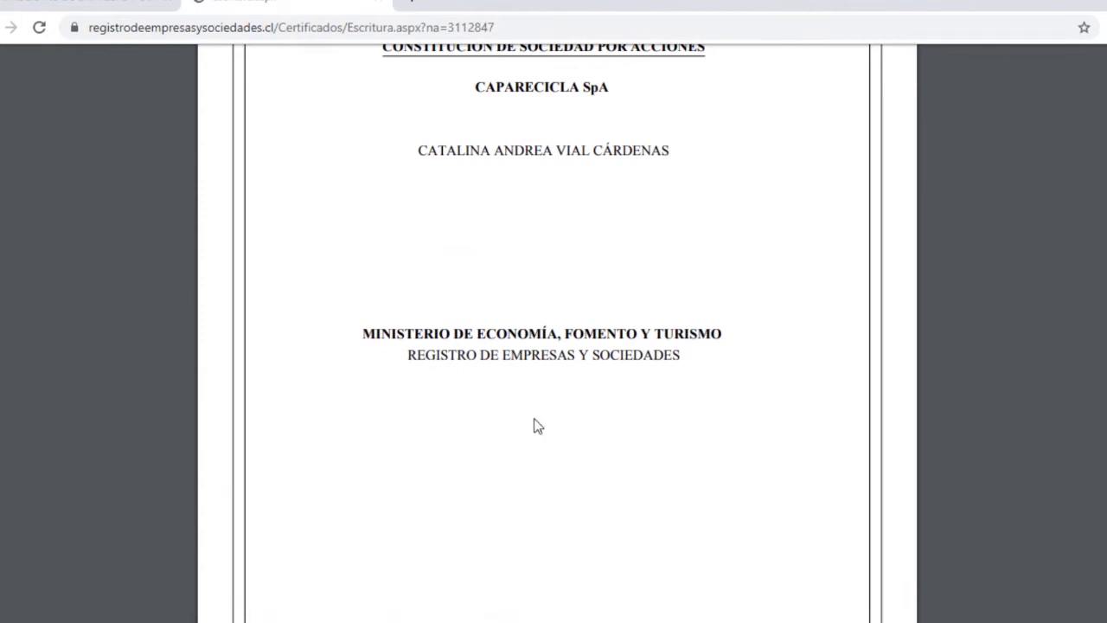
scroll(535, 424, "down", 2)
scroll(536, 424, "down", 3)
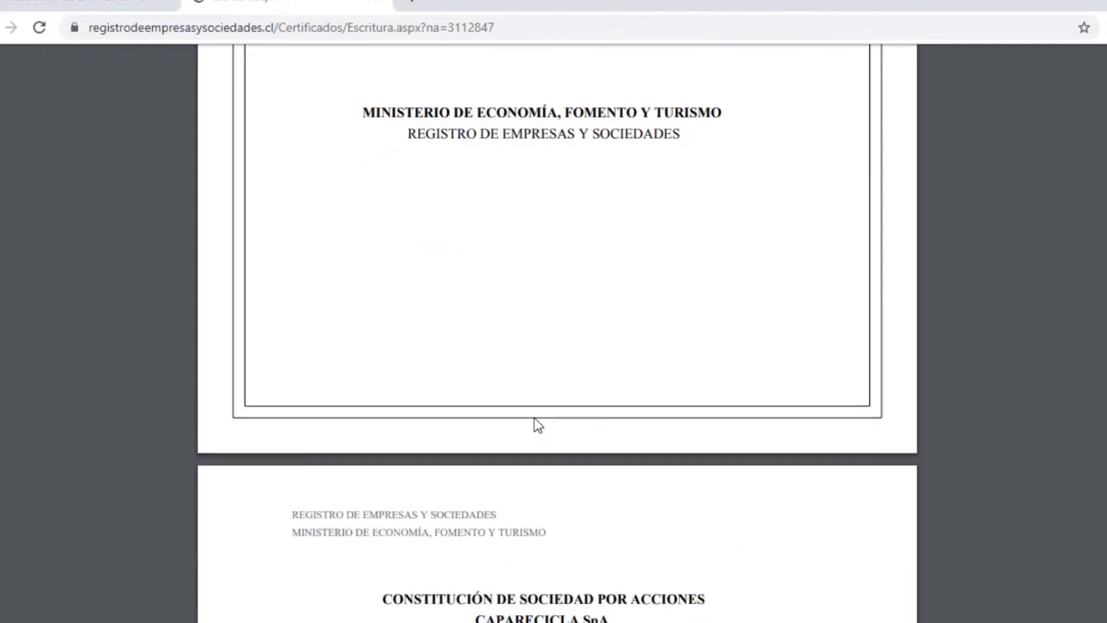
scroll(534, 424, "down", 1)
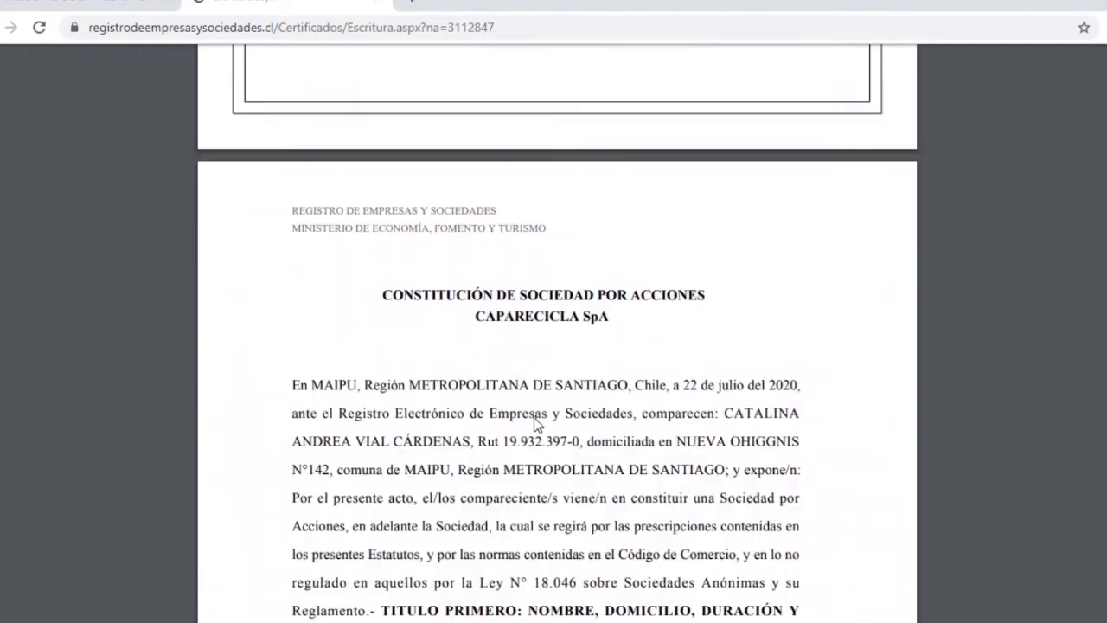
scroll(533, 424, "down", 1)
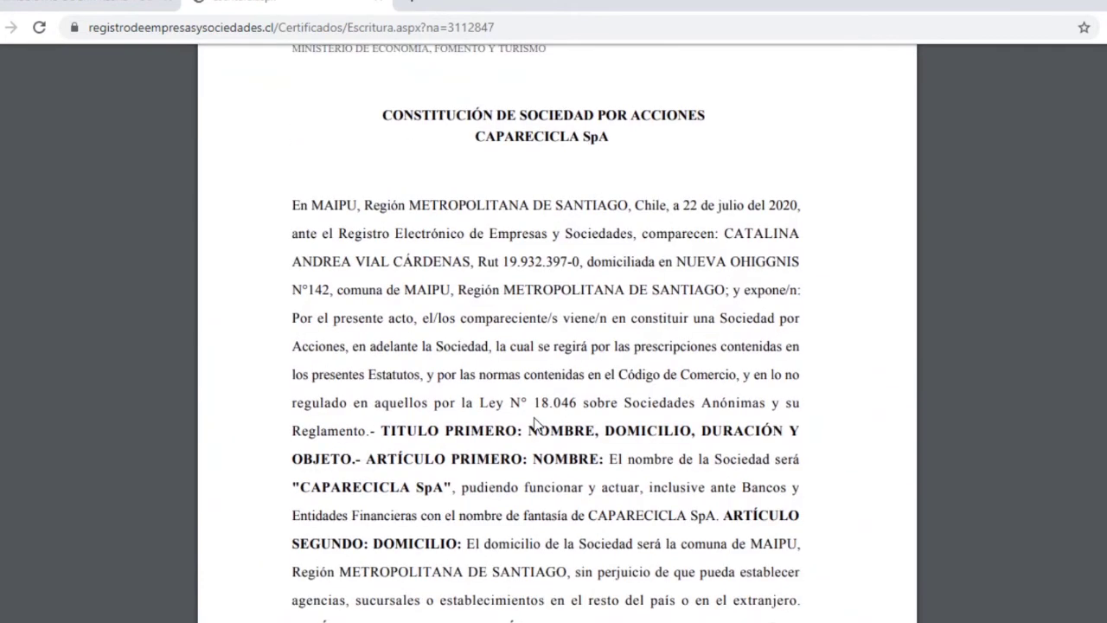
scroll(534, 424, "down", 1)
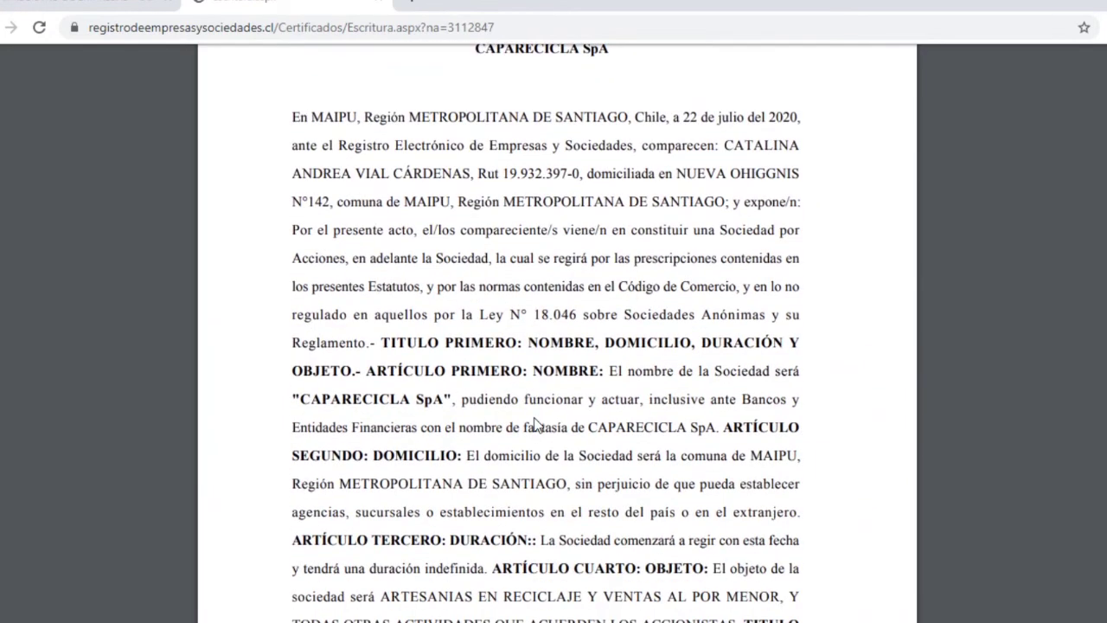
scroll(535, 424, "down", 3)
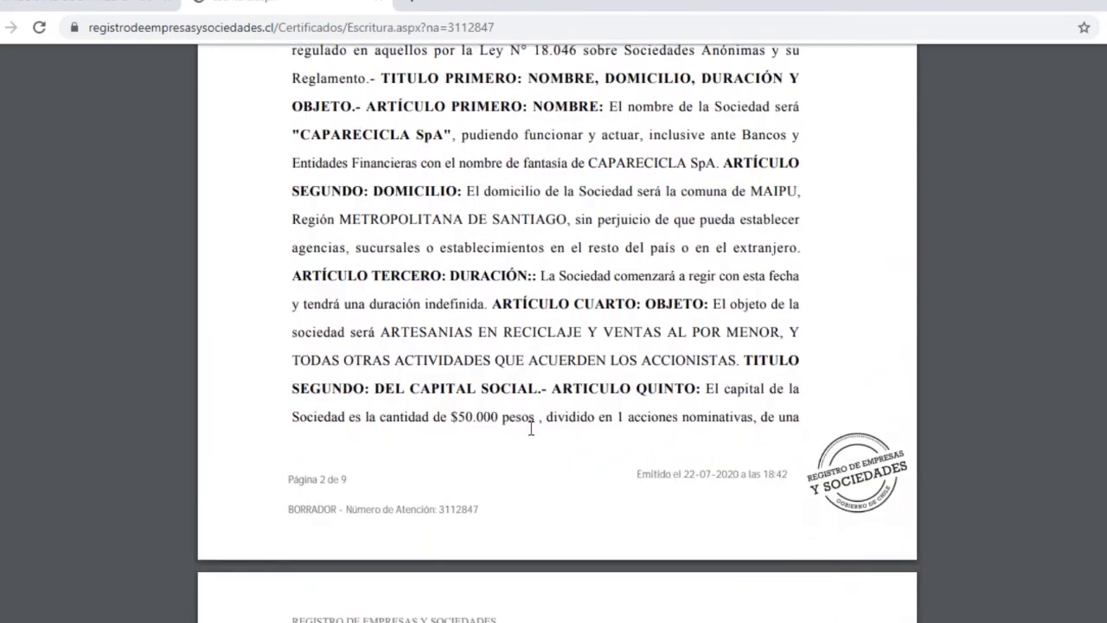
scroll(531, 427, "down", 1)
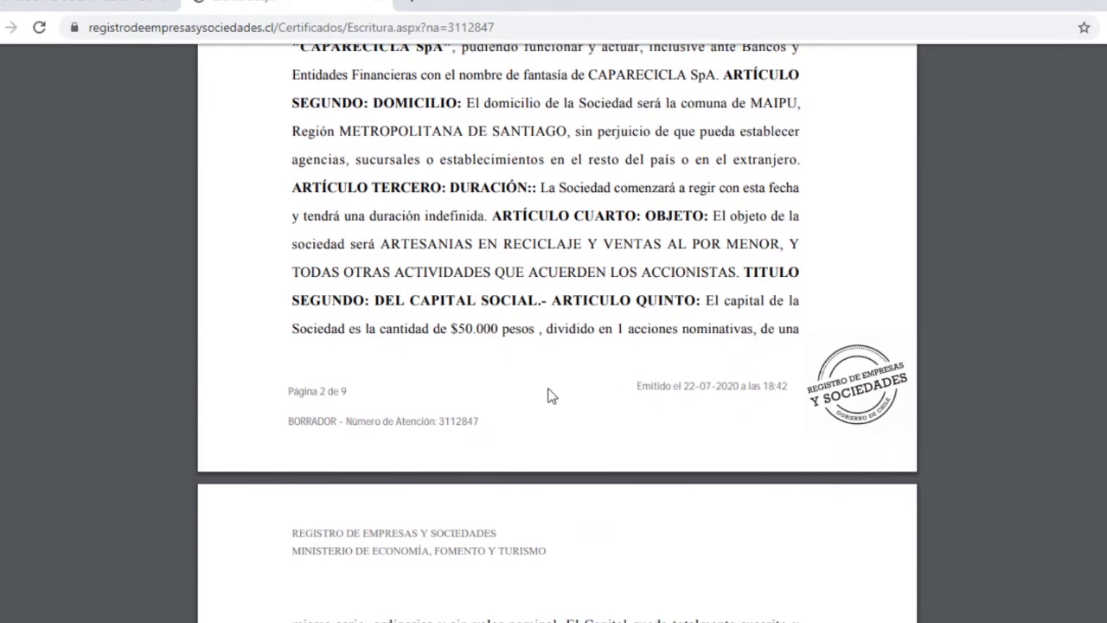
scroll(533, 423, "down", 1)
scroll(537, 427, "down", 6)
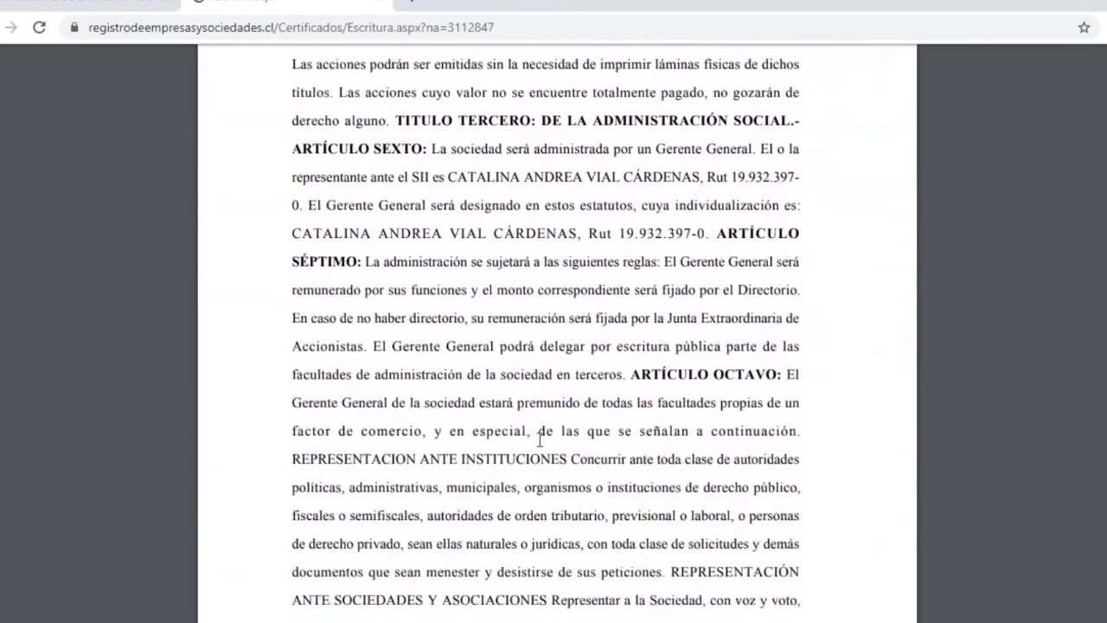
scroll(539, 440, "down", 1)
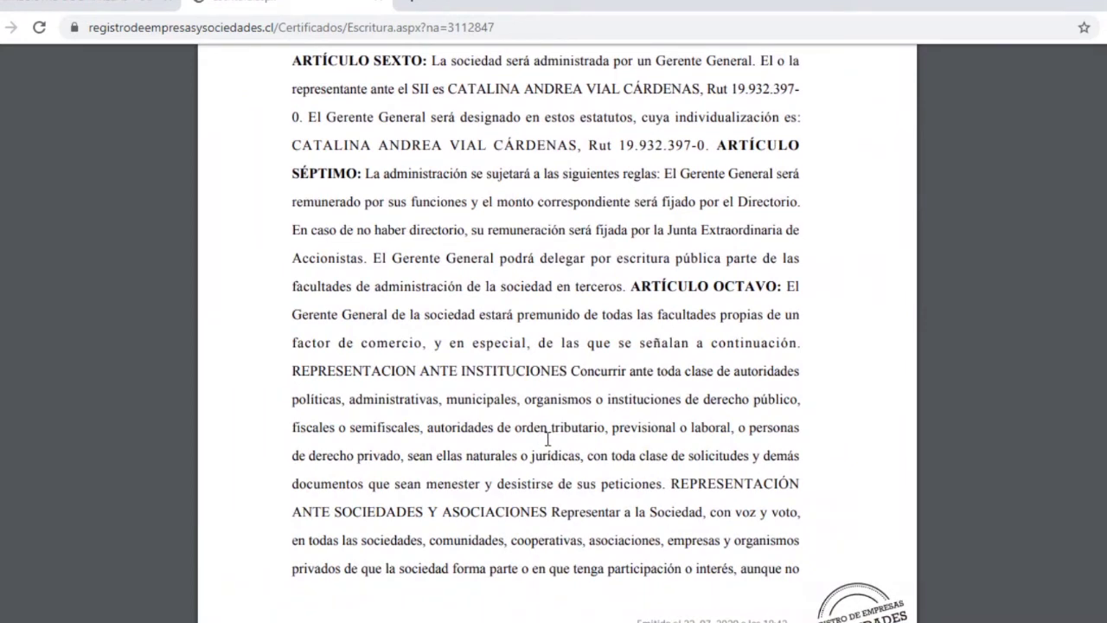
scroll(546, 440, "down", 3)
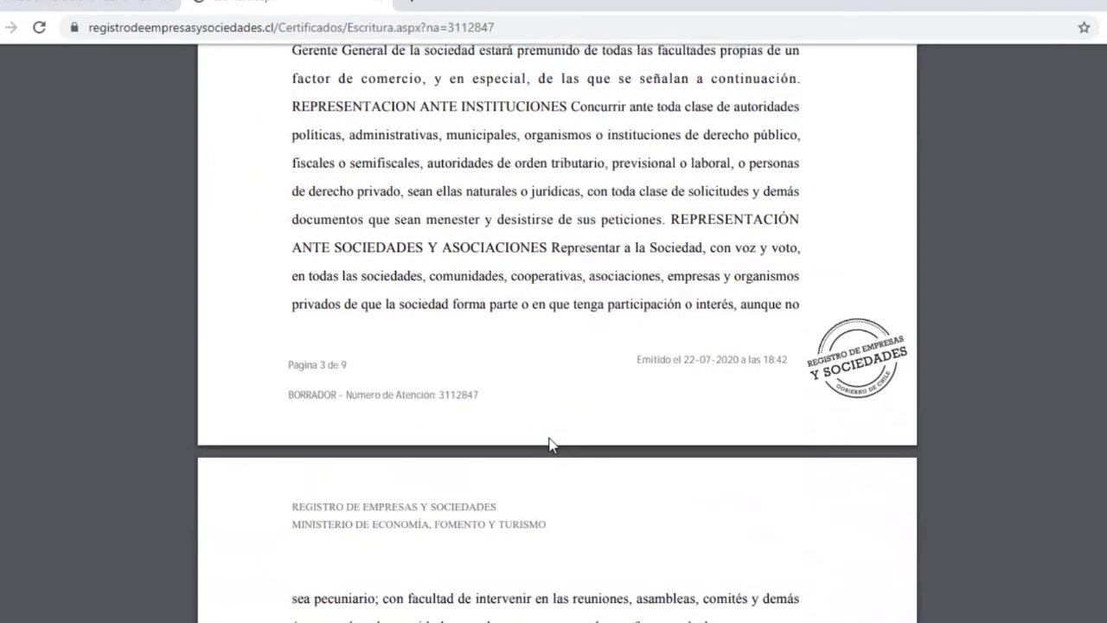